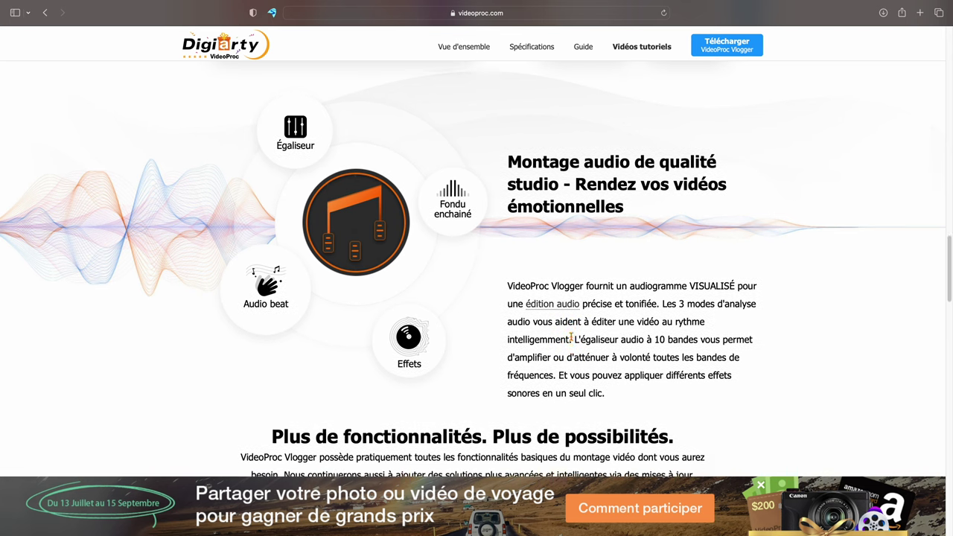
# Look through the VideoProc Vlogger product page, from the audio editing features down to the footer and back up to the download section
pyautogui.scroll(-2, 571, 338)
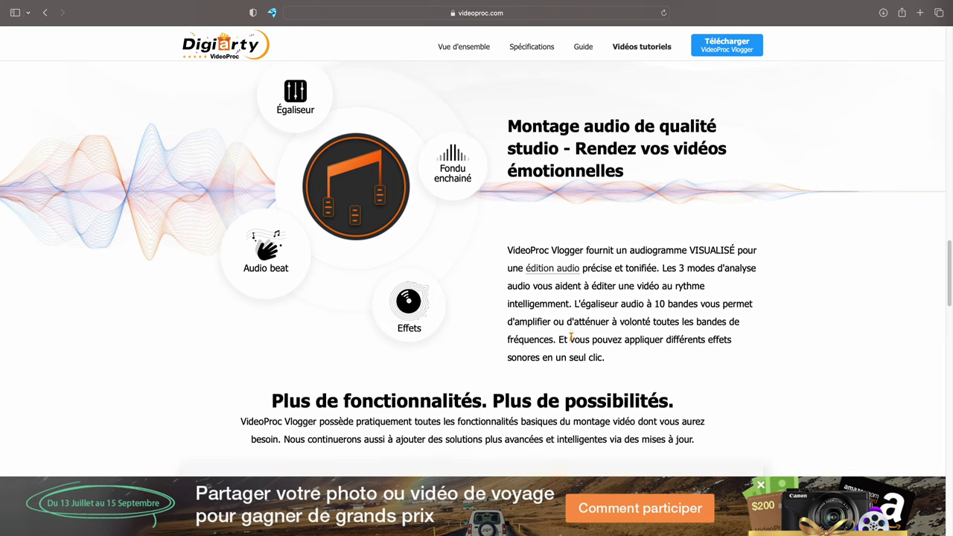
pyautogui.scroll(-2, 571, 338)
pyautogui.scroll(-1, 571, 337)
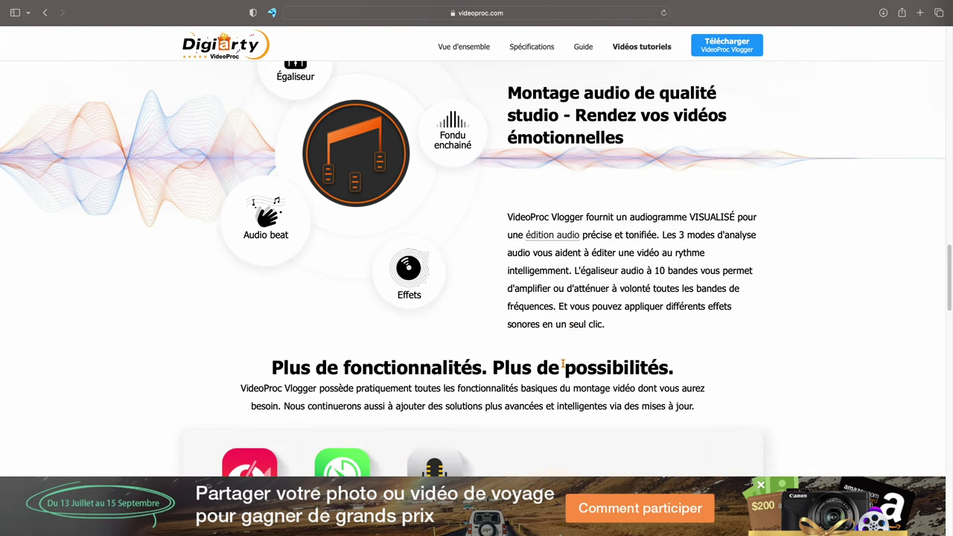
pyautogui.scroll(-5, 562, 366)
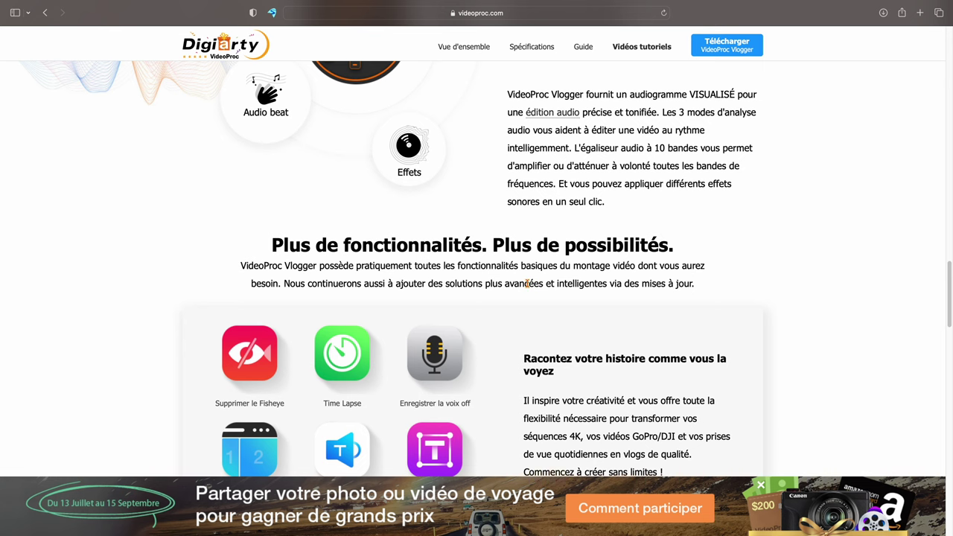
pyautogui.scroll(-5, 527, 282)
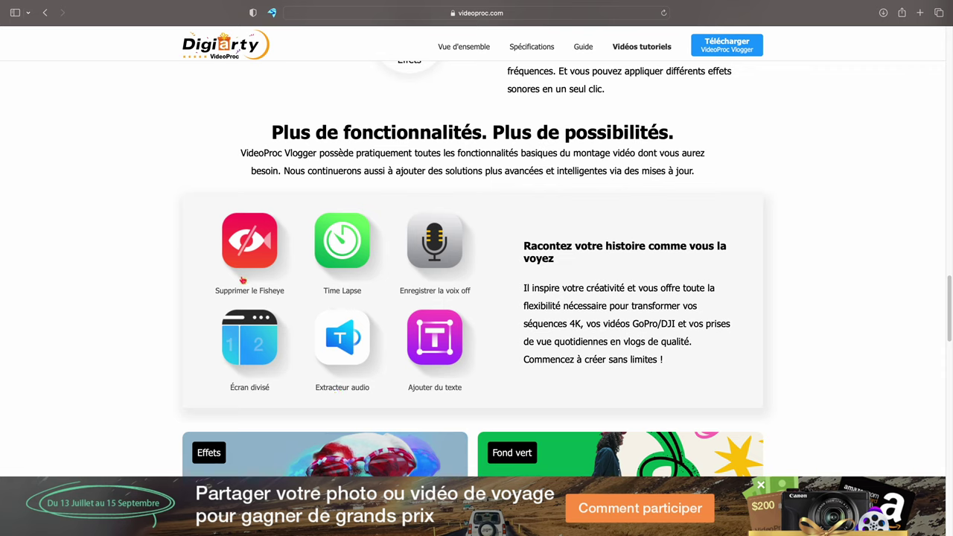
pyautogui.scroll(-5, 575, 301)
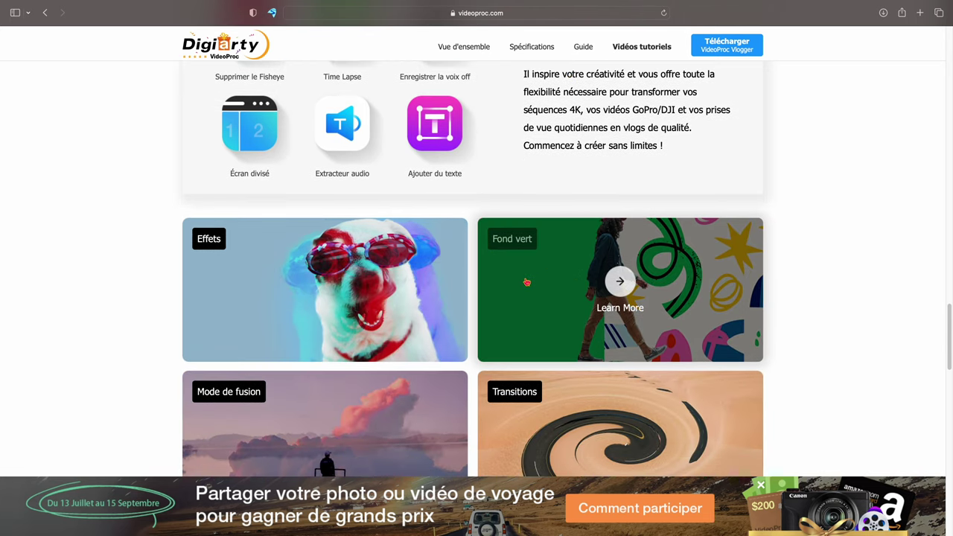
pyautogui.scroll(-10, 526, 281)
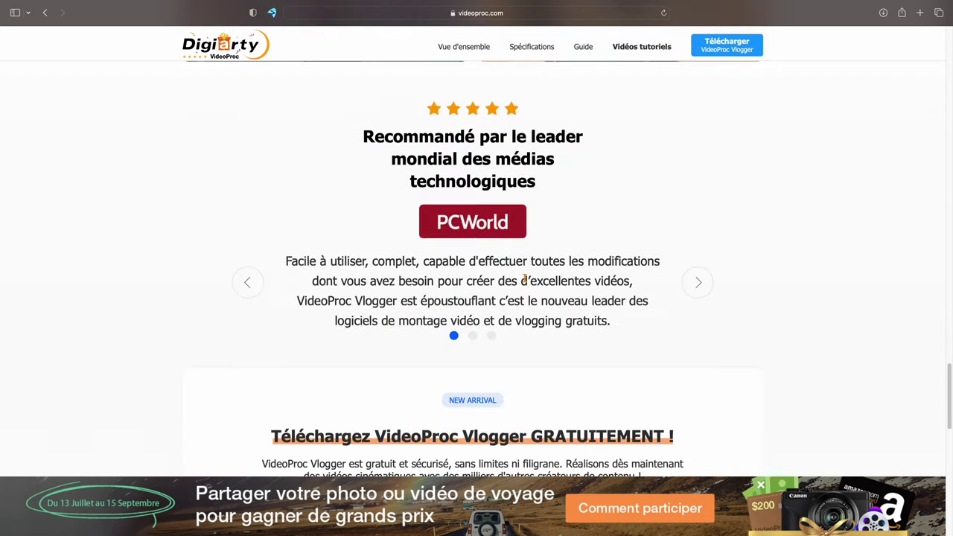
pyautogui.scroll(-8, 525, 279)
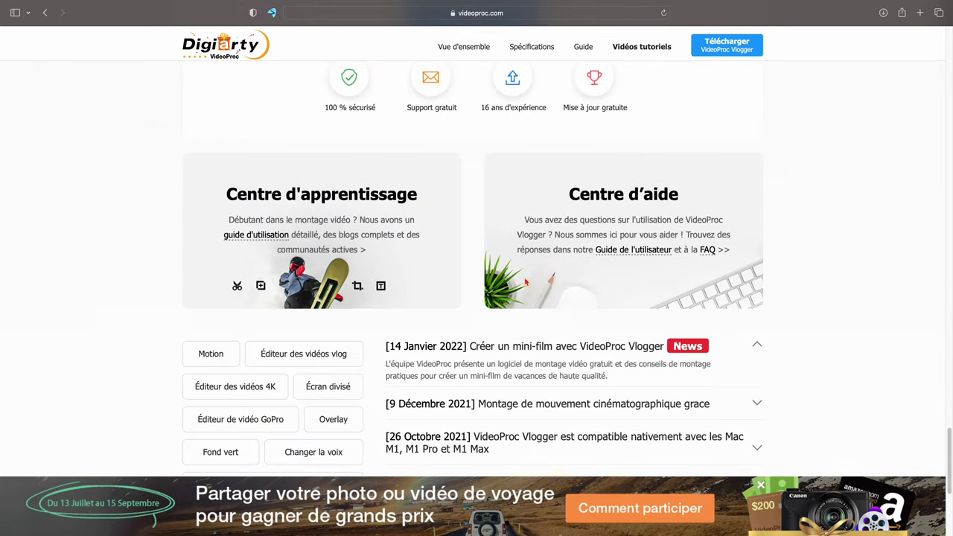
pyautogui.scroll(-8, 376, 212)
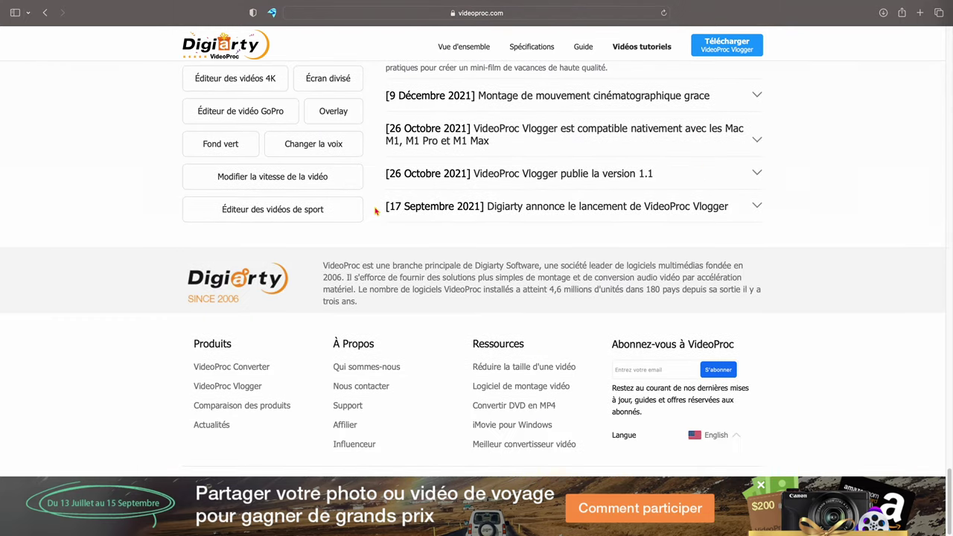
pyautogui.scroll(20, 476, 283)
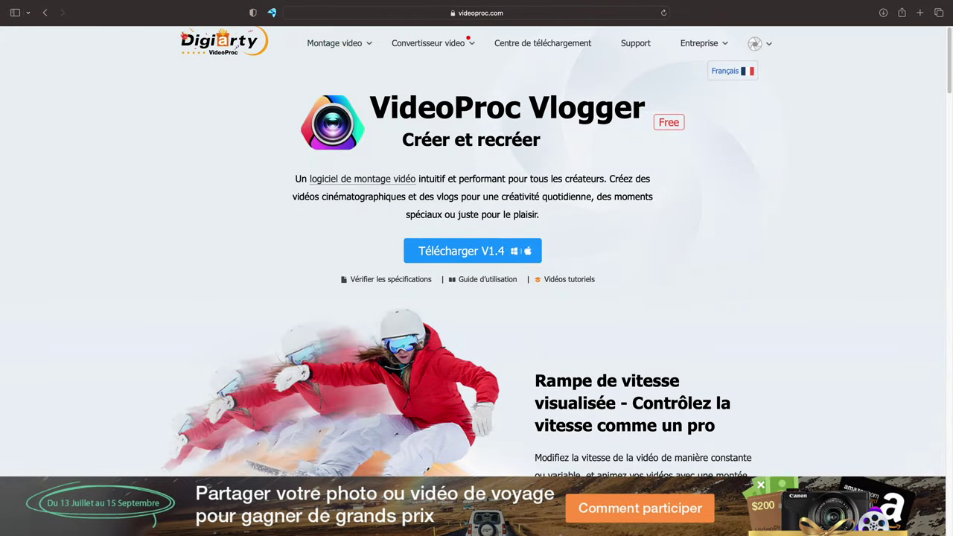
pyautogui.click(223, 42)
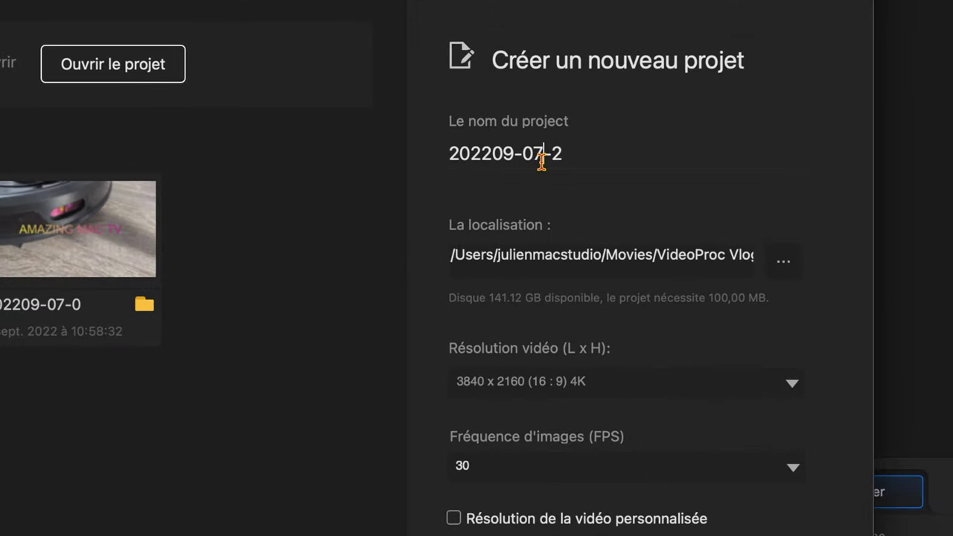
# Name the new VideoProc Vlogger project TEST
pyautogui.write('§')
pyautogui.press('super+a')
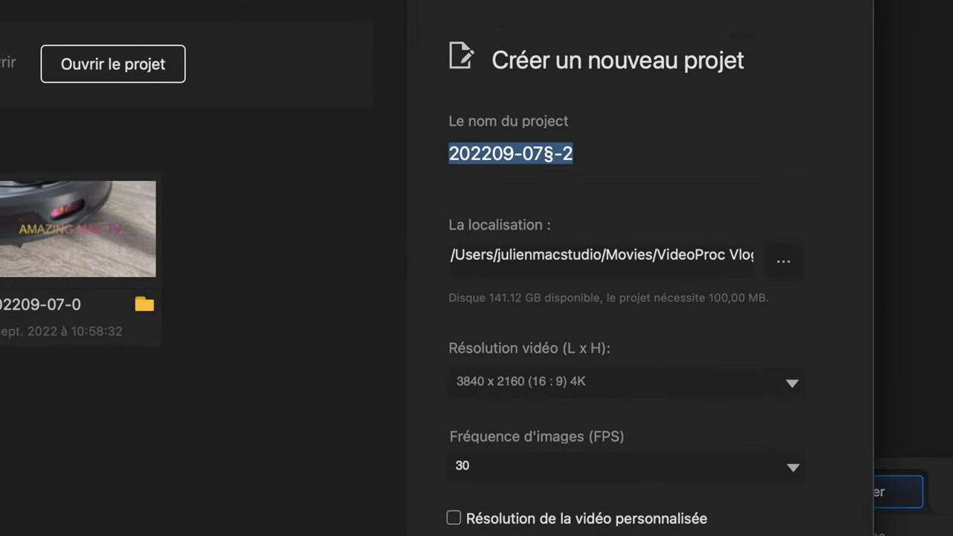
pyautogui.write('TEST')
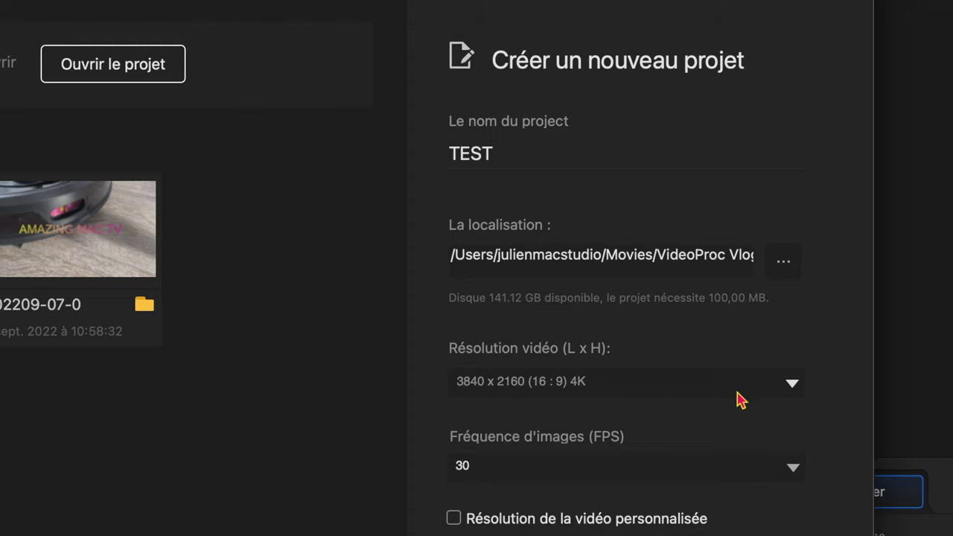
# Keep the resolution at 3840 x 2160 (16 : 9) 4K and the frame rate at 30 FPS, and create the project
pyautogui.click(798, 398)
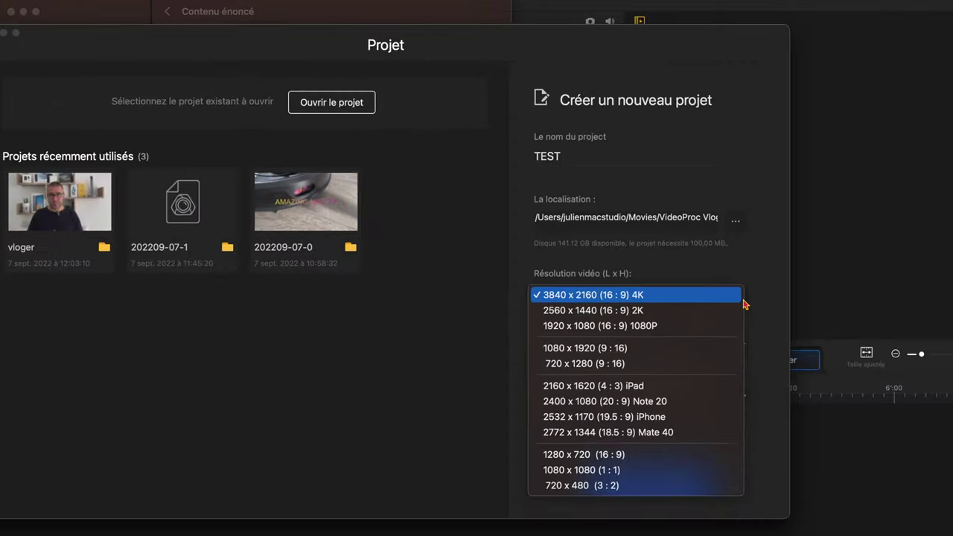
pyautogui.click(739, 297)
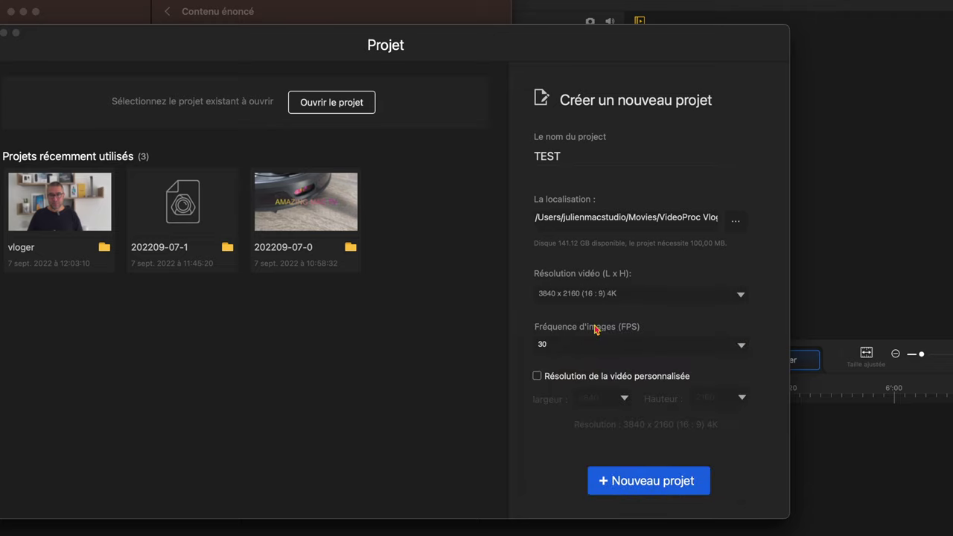
pyautogui.click(744, 342)
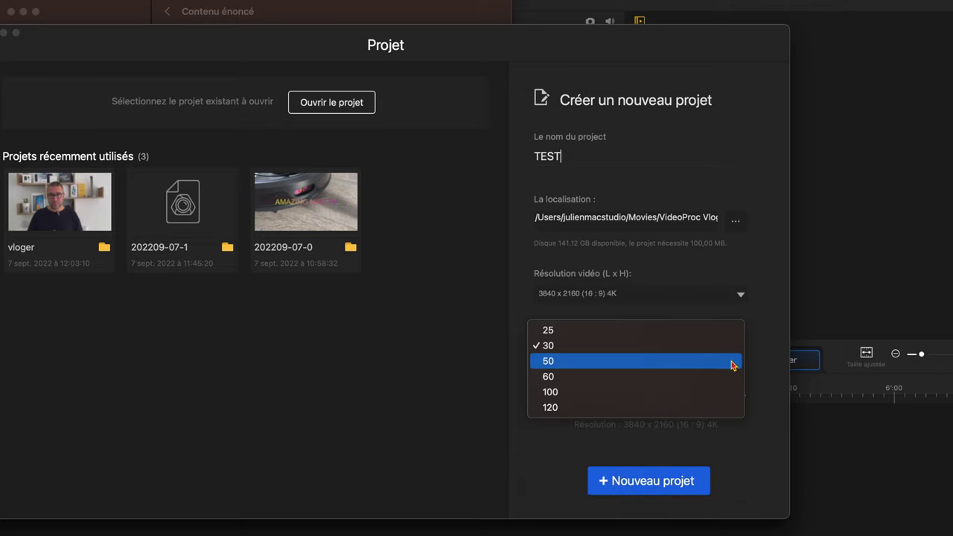
pyautogui.click(457, 389)
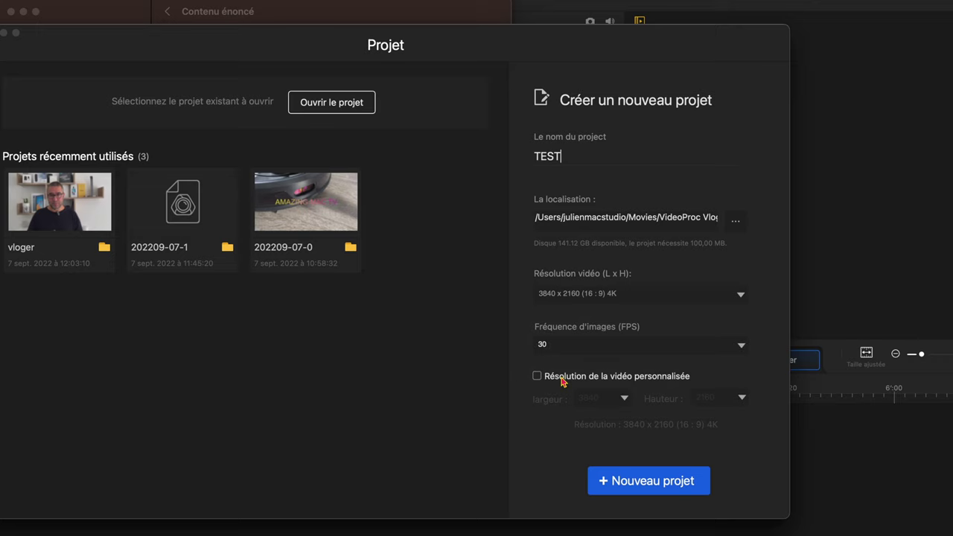
pyautogui.click(643, 481)
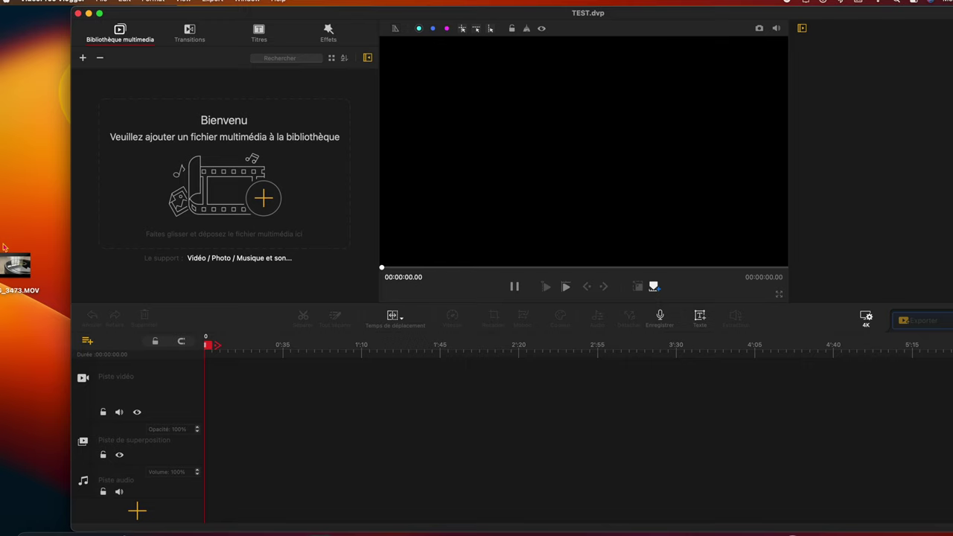
# Import the IMG_3473.MOV video from the desktop into the media library and skim through it in the preview
pyautogui.click(9, 264)
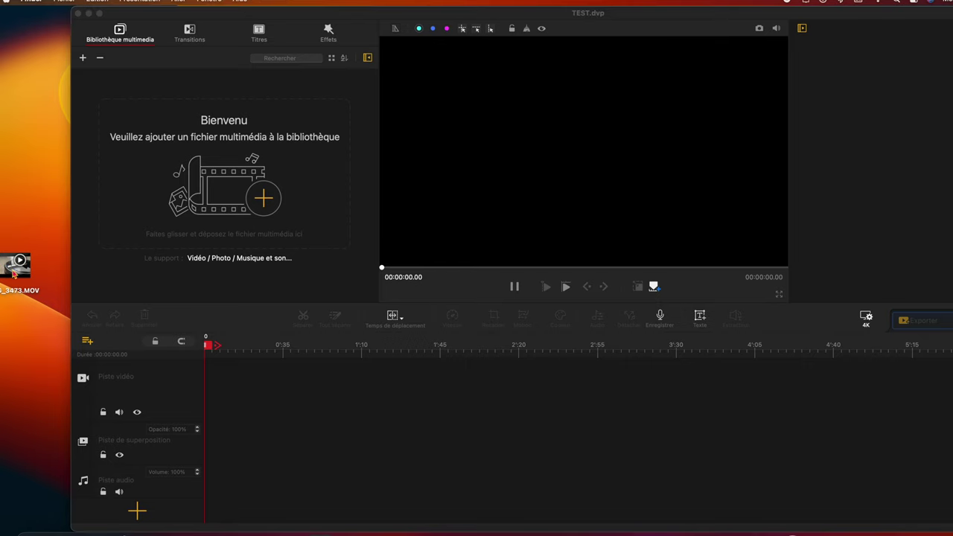
pyautogui.moveTo(12, 274); pyautogui.dragTo(181, 210)
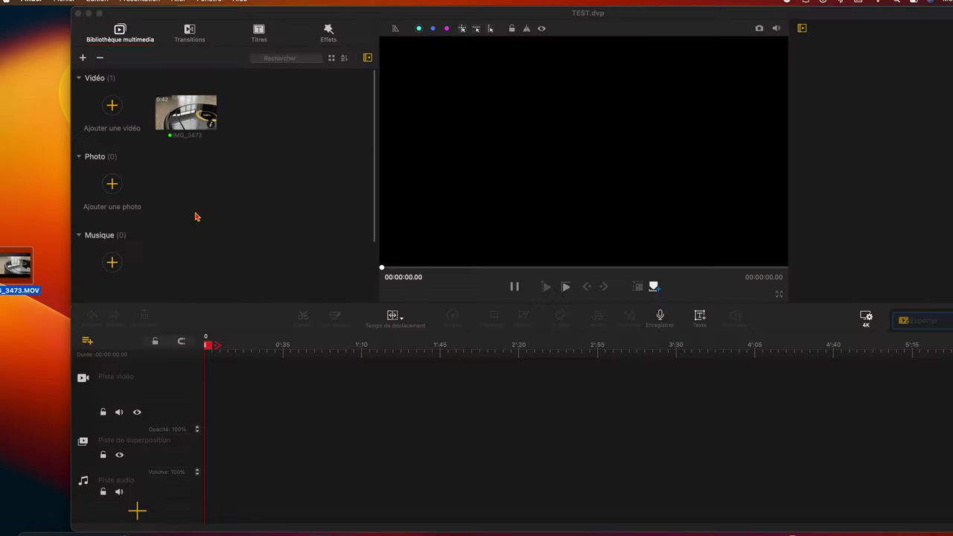
pyautogui.moveTo(331, 16); pyautogui.dragTo(265, 5)
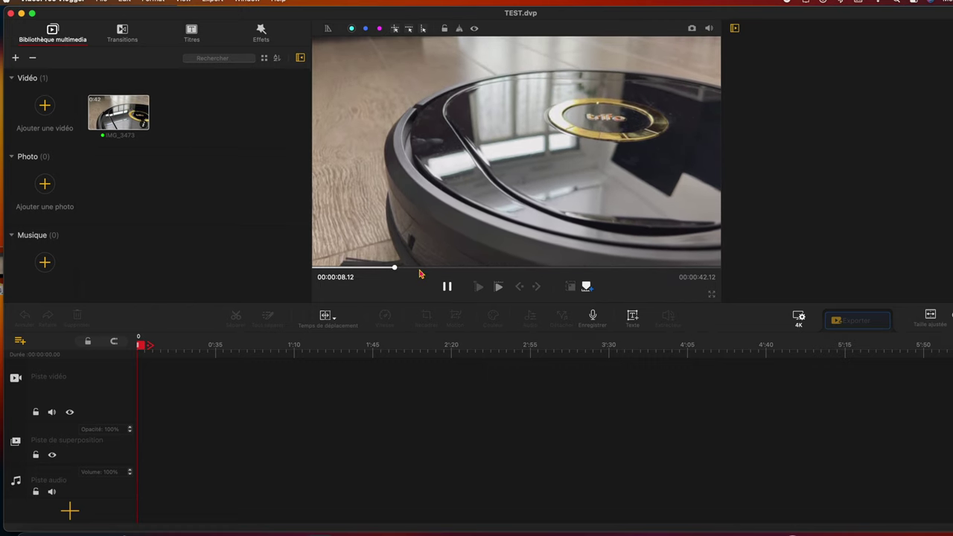
pyautogui.moveTo(421, 272); pyautogui.dragTo(763, 295)
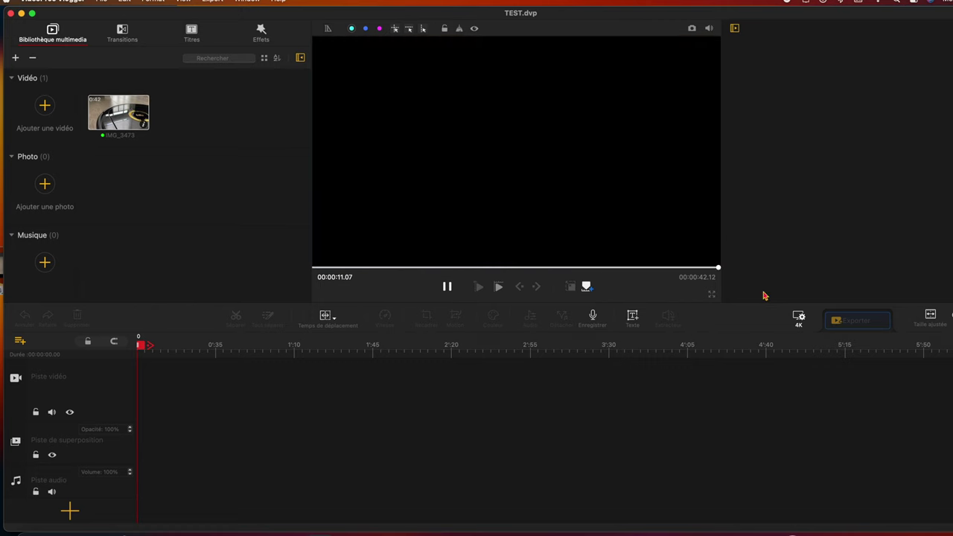
# Place the IMG_3473 clip on the overlay track, starting at about 26 seconds
pyautogui.moveTo(134, 120); pyautogui.dragTo(209, 438)
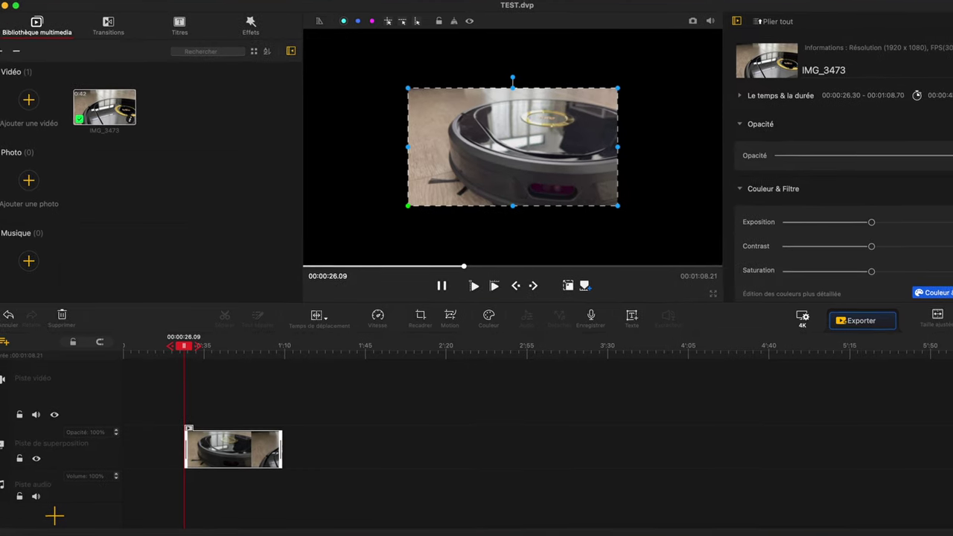
pyautogui.moveTo(947, 312); pyautogui.dragTo(913, 306)
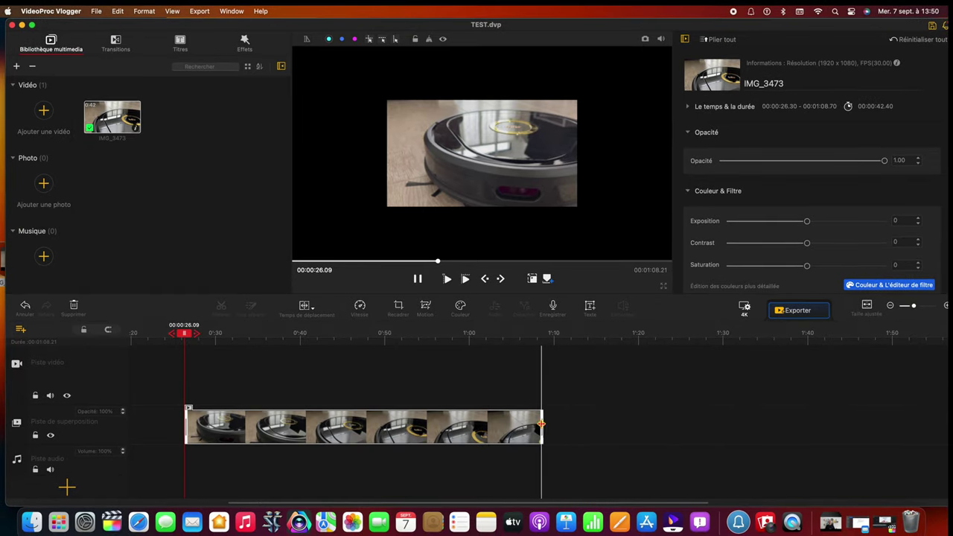
pyautogui.moveTo(543, 427); pyautogui.dragTo(632, 422)
# Enlarge the overlay clip in the preview until it fills the whole frame
pyautogui.click(532, 281)
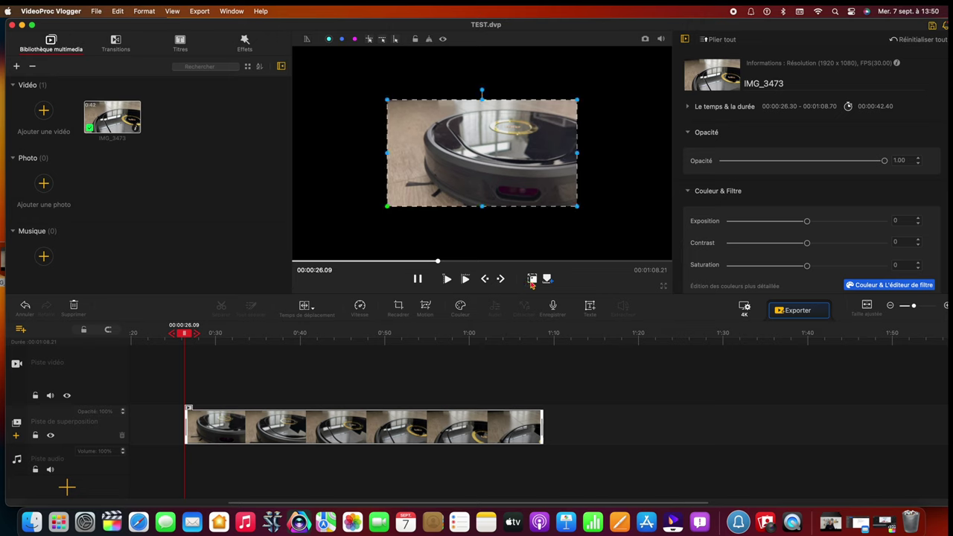
pyautogui.moveTo(387, 206); pyautogui.dragTo(283, 250)
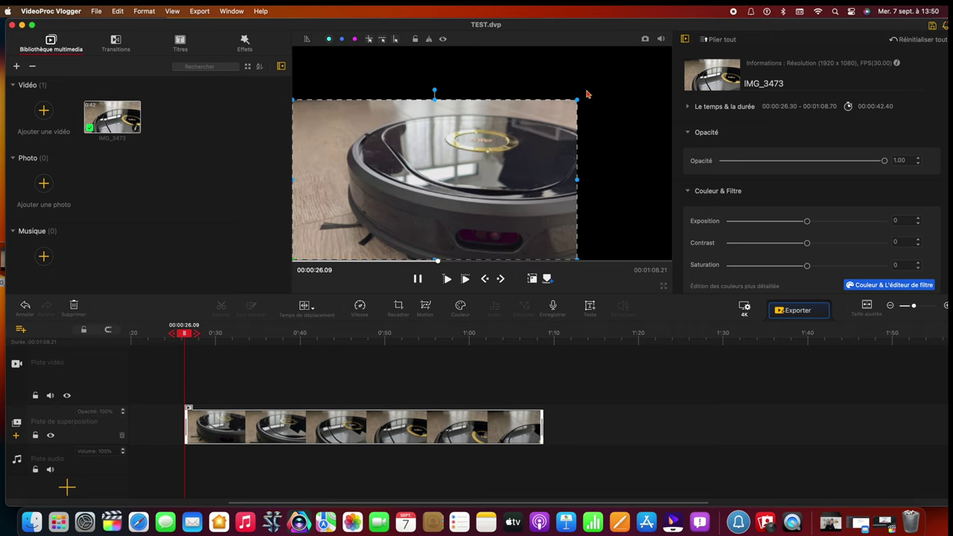
pyautogui.moveTo(575, 97); pyautogui.dragTo(678, 53)
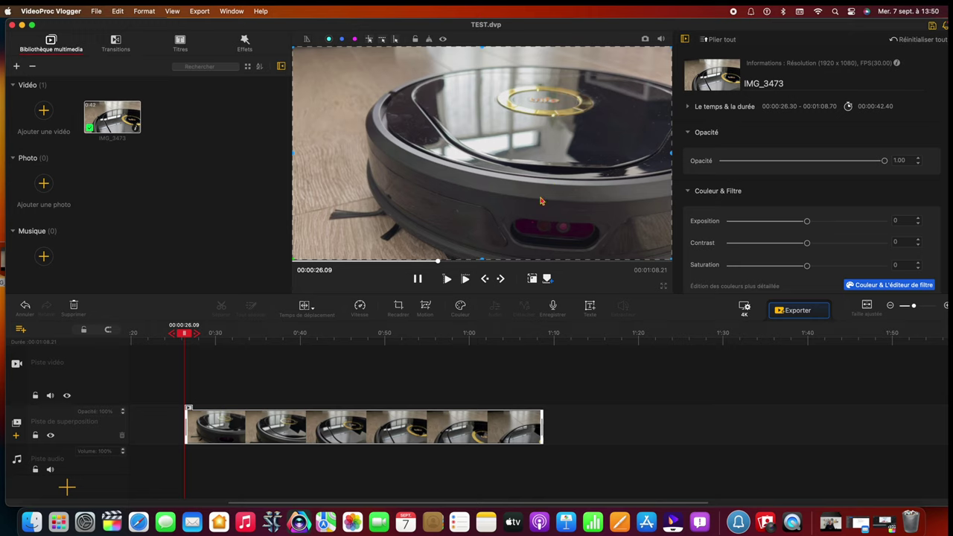
# Add a speed point at 00:00:14.02 in the clip's speed editor and raise the point near 10 seconds to about 1.2x
pyautogui.click(360, 307)
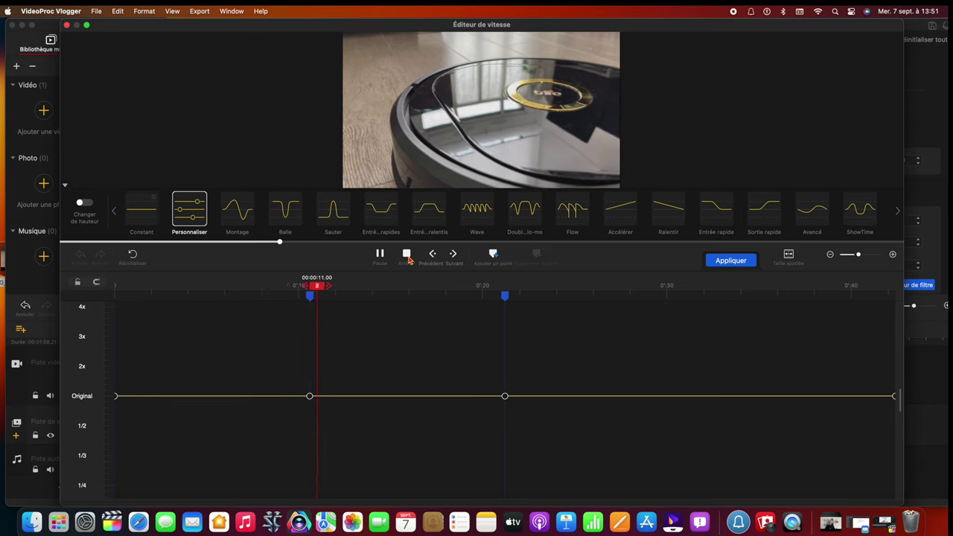
pyautogui.click(491, 260)
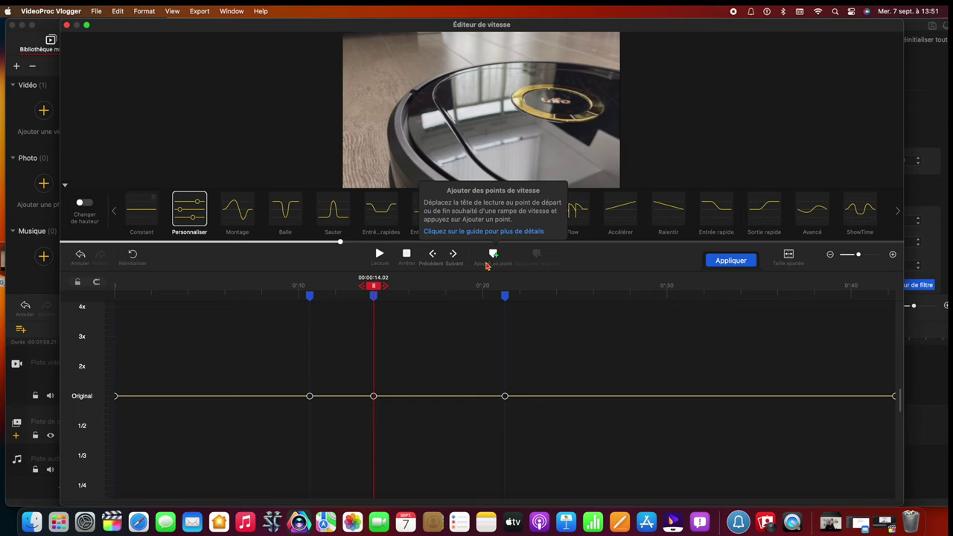
pyautogui.click(308, 395)
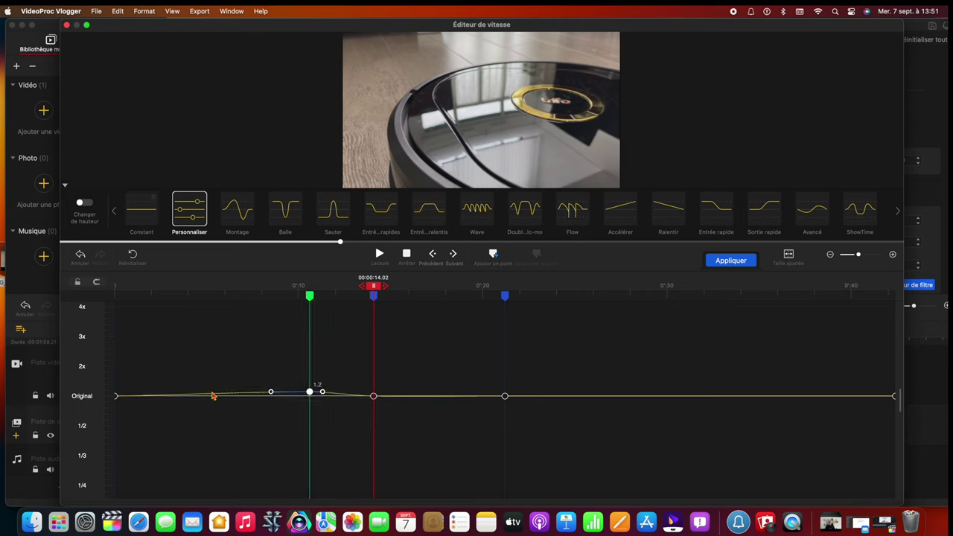
# Pull up the incoming curve handle of the speed point near 10 seconds so the preceding section peaks at nearly 7x
pyautogui.click(289, 288)
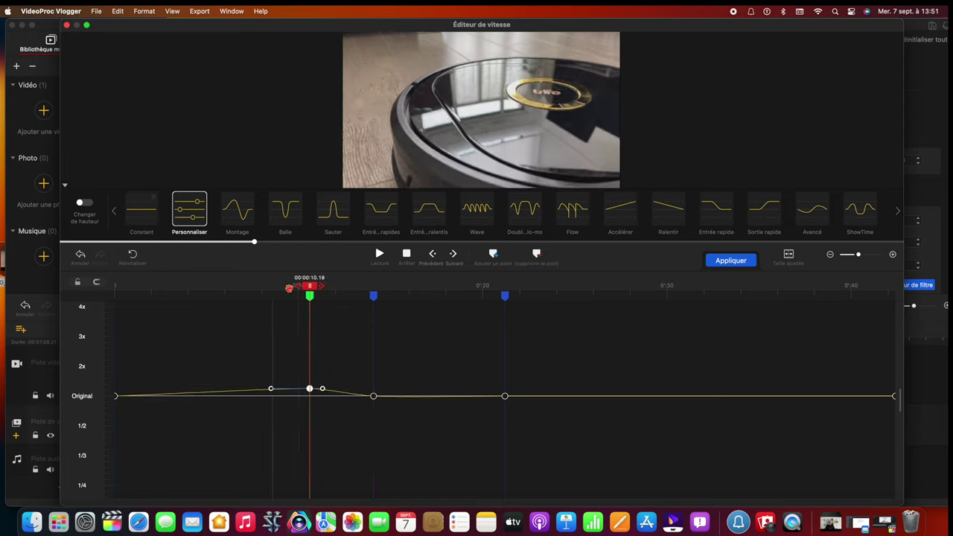
pyautogui.moveTo(289, 287); pyautogui.dragTo(215, 290)
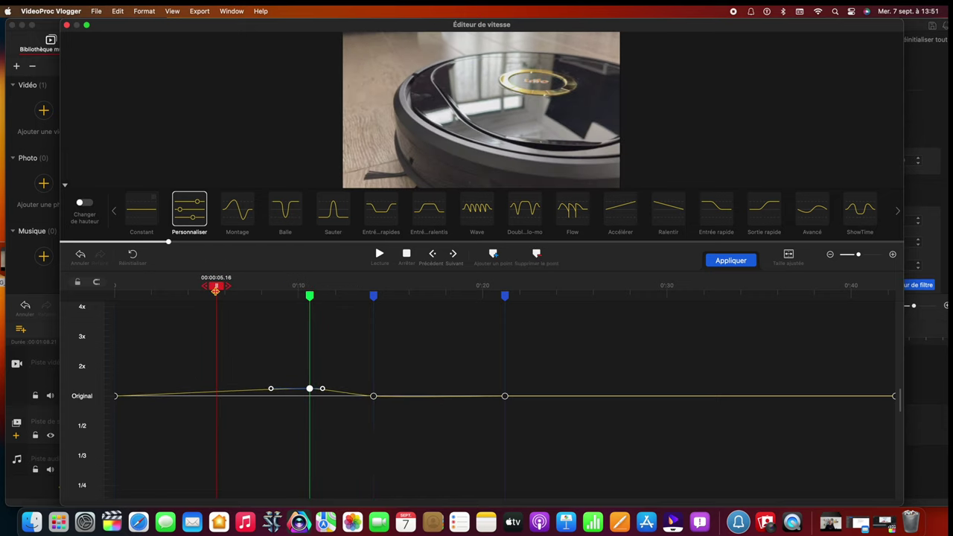
pyautogui.scroll(5, 215, 290)
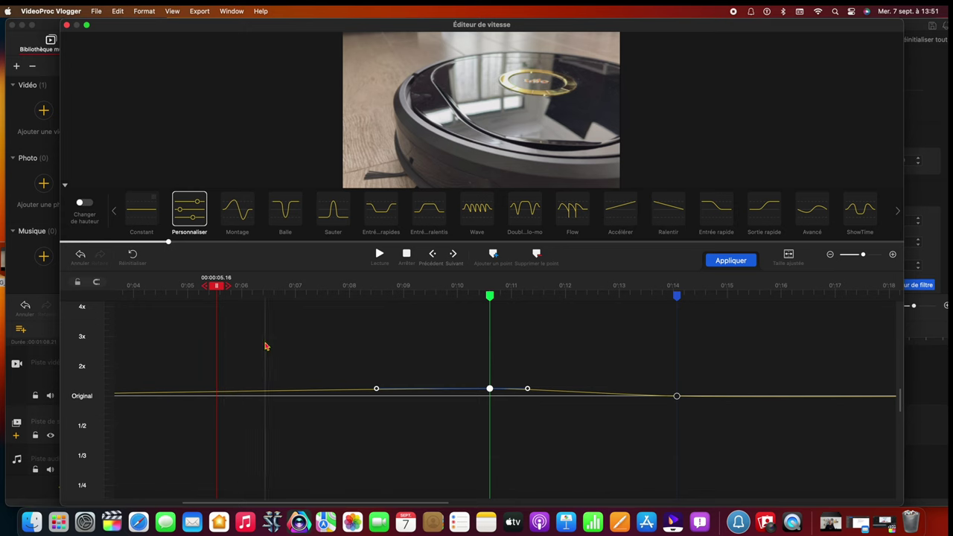
pyautogui.moveTo(376, 388); pyautogui.dragTo(286, 290)
pyautogui.click(489, 389)
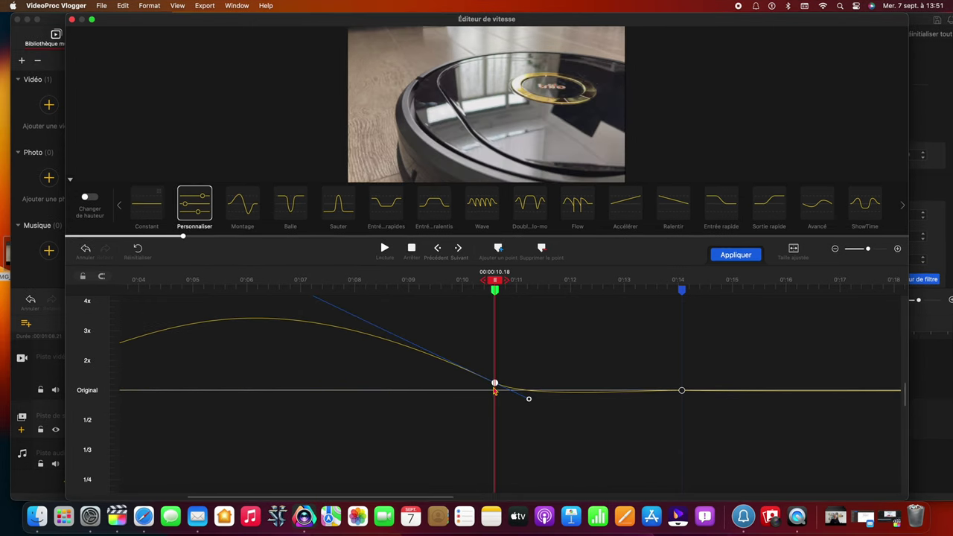
pyautogui.moveTo(177, 361); pyautogui.dragTo(185, 215)
pyautogui.scroll(-3, 252, 409)
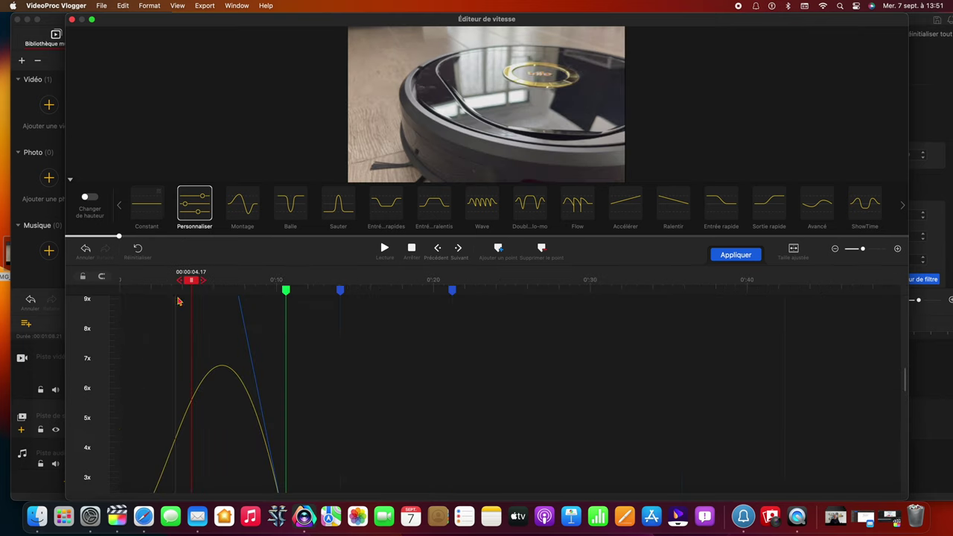
pyautogui.click(138, 284)
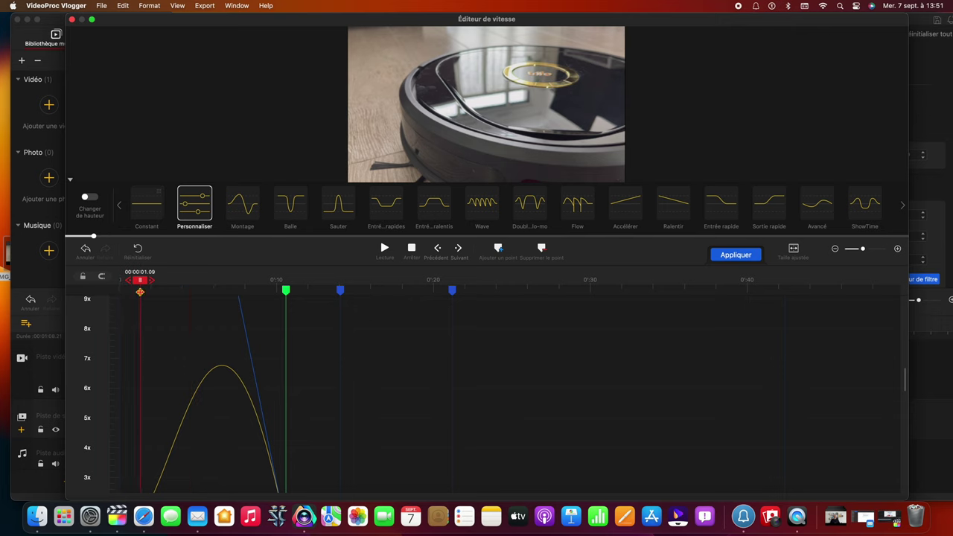
# Play back the accelerated section, raise the speed point near 10 seconds to just over 7x and flatten its curve handles
pyautogui.press('space')
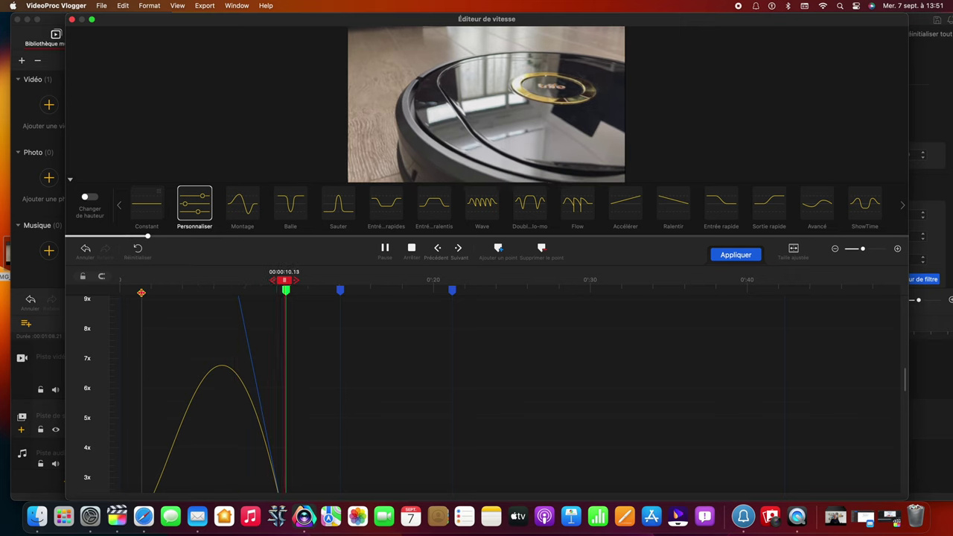
pyautogui.press('space')
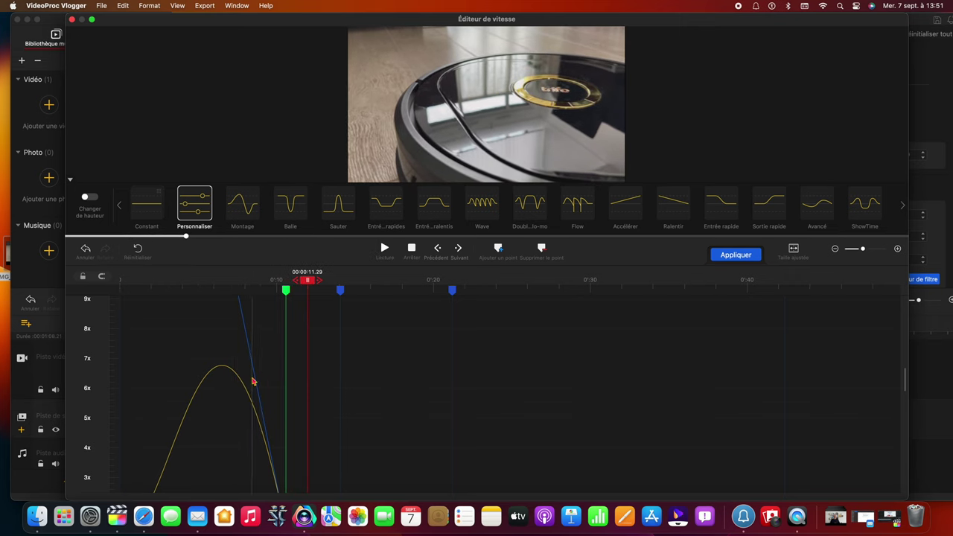
pyautogui.scroll(-2, 271, 387)
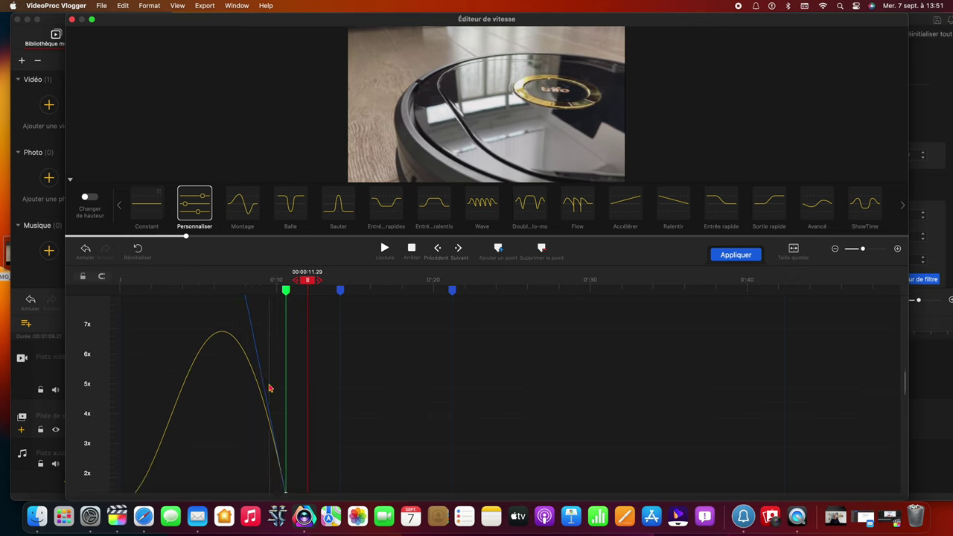
pyautogui.scroll(-5, 293, 457)
pyautogui.scroll(1, 294, 402)
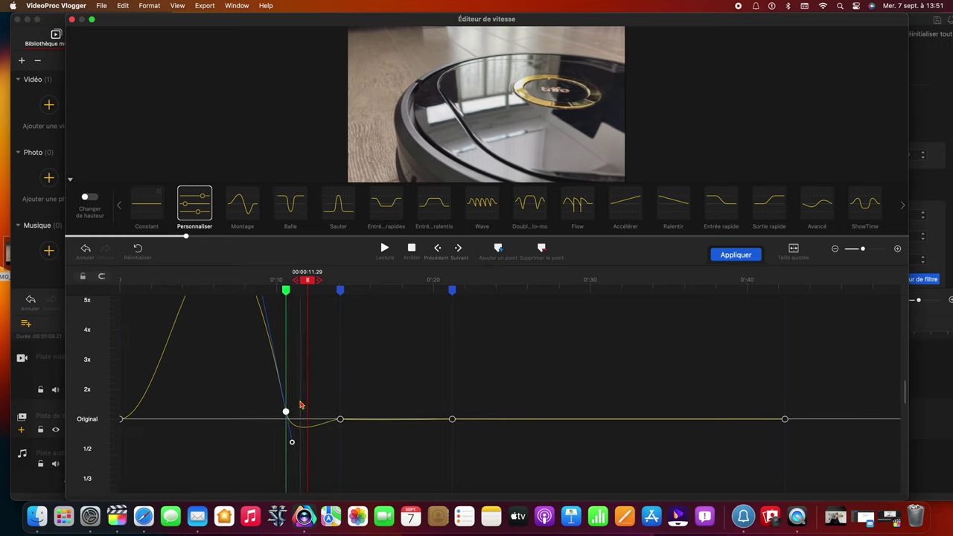
pyautogui.moveTo(285, 411); pyautogui.dragTo(344, 328)
pyautogui.scroll(4, 344, 328)
pyautogui.moveTo(290, 420); pyautogui.dragTo(348, 409)
pyautogui.moveTo(285, 390); pyautogui.dragTo(286, 301)
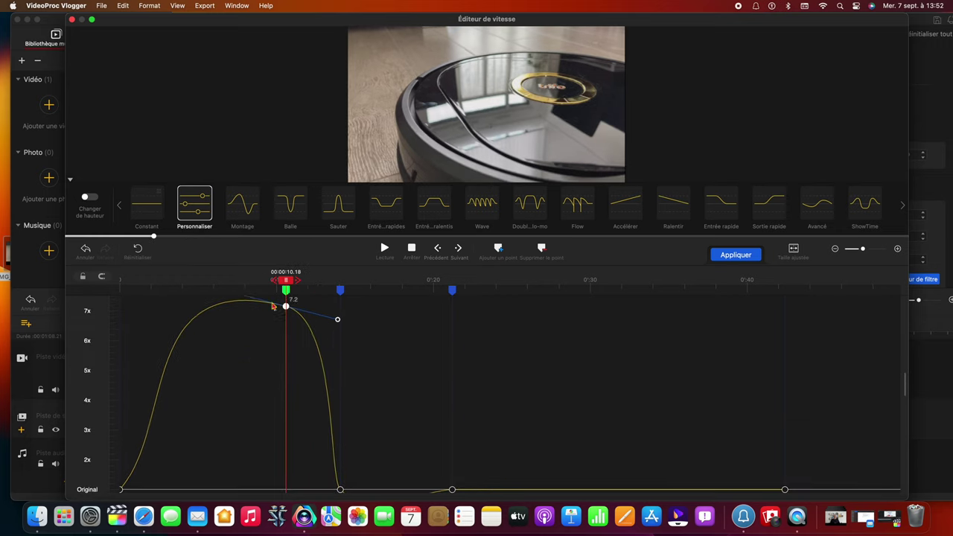
# Raise the point at 00:00:14.02 to about 3.2x and the one near 10 seconds to about 8.5x, and play the clip
pyautogui.moveTo(340, 489); pyautogui.dragTo(340, 426)
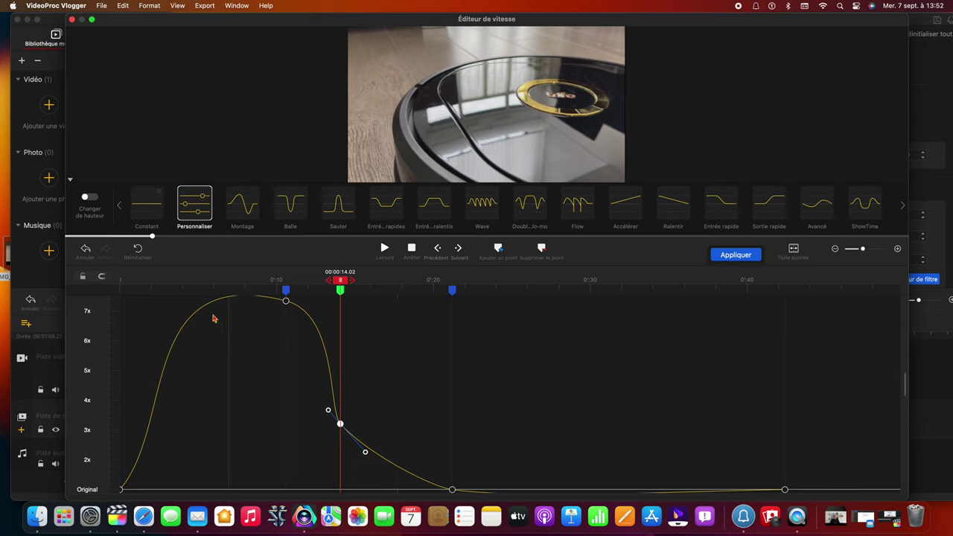
pyautogui.scroll(2, 213, 319)
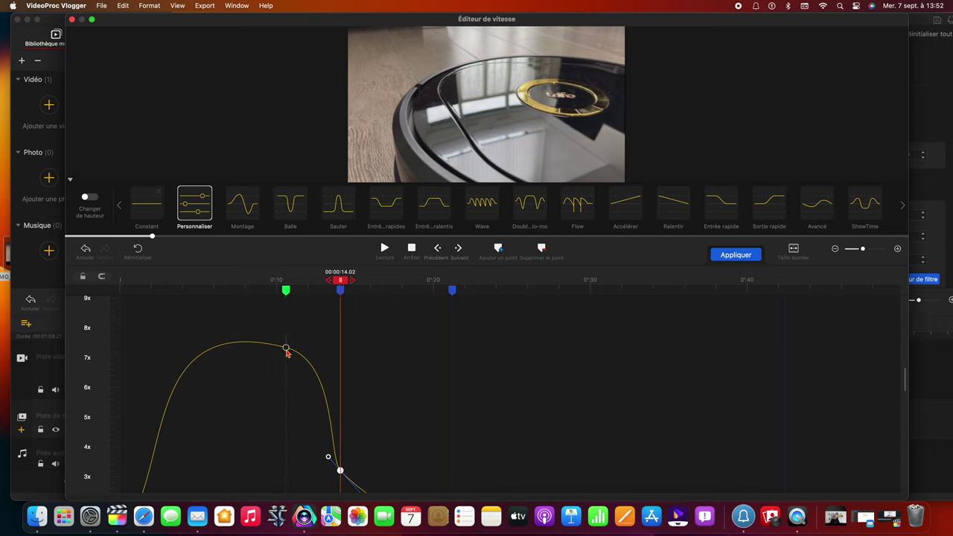
pyautogui.moveTo(287, 350); pyautogui.dragTo(285, 313)
pyautogui.moveTo(137, 298); pyautogui.dragTo(123, 289)
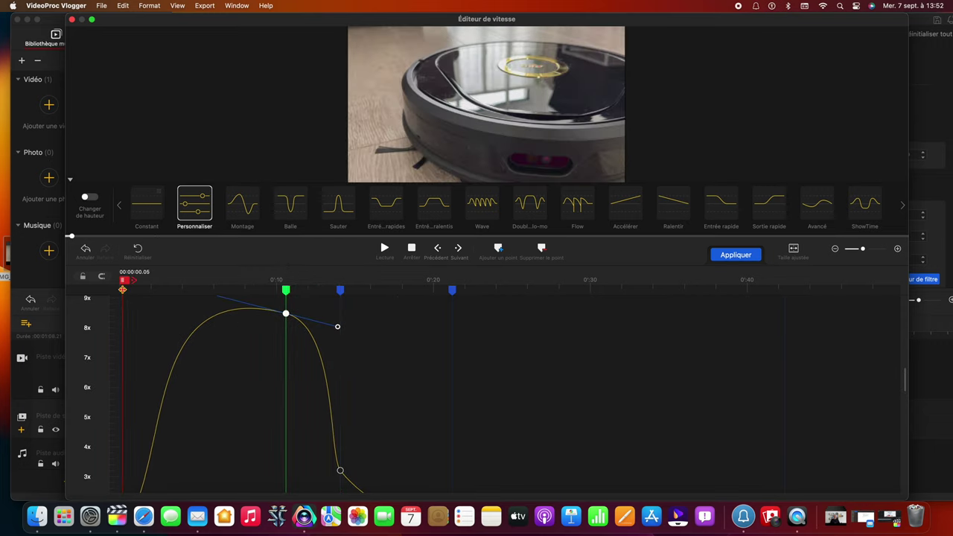
pyautogui.press('space')
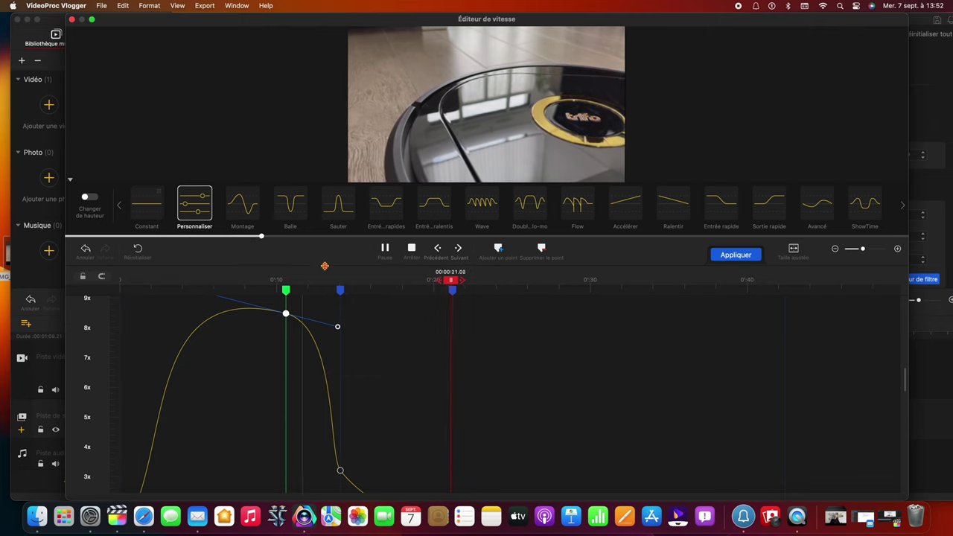
# Apply the "Entré...ralentis" speed preset and play the clip from 00:00:04.11
pyautogui.click(436, 215)
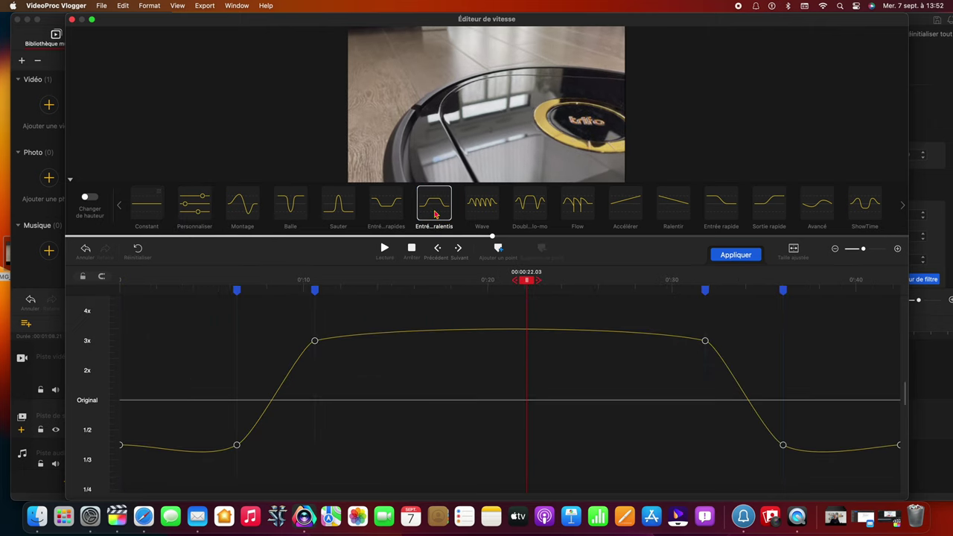
pyautogui.click(199, 291)
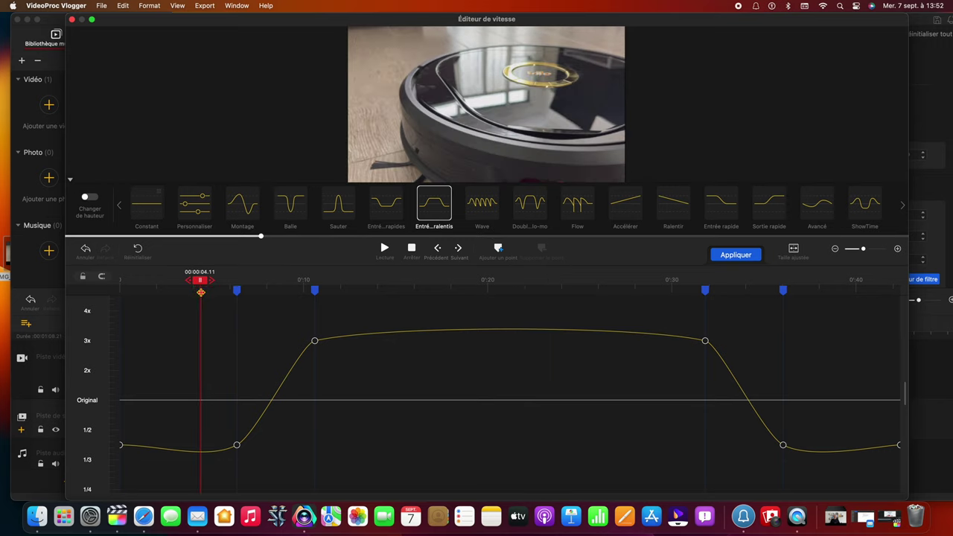
pyautogui.click(200, 292)
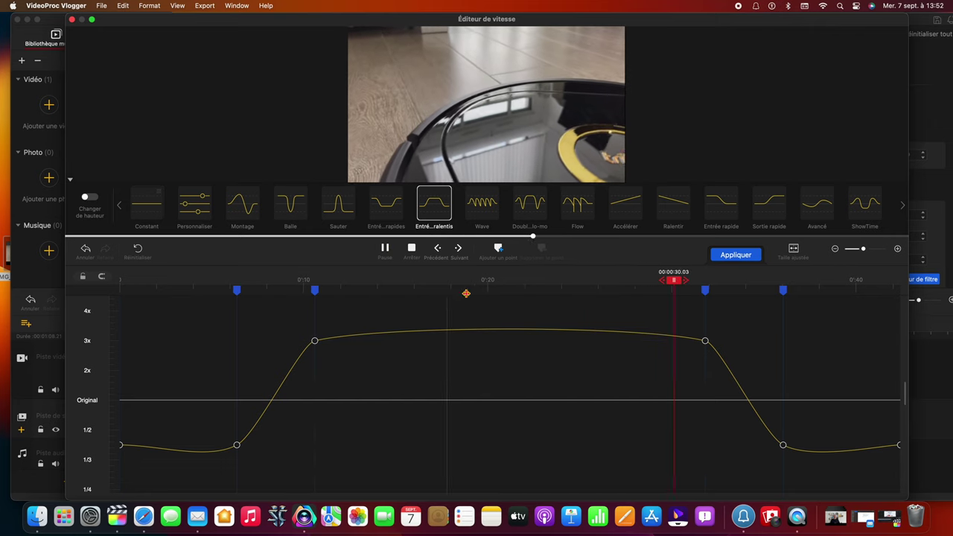
# Apply the Wave speed preset and play the clip from 00:00:09.14
pyautogui.click(481, 210)
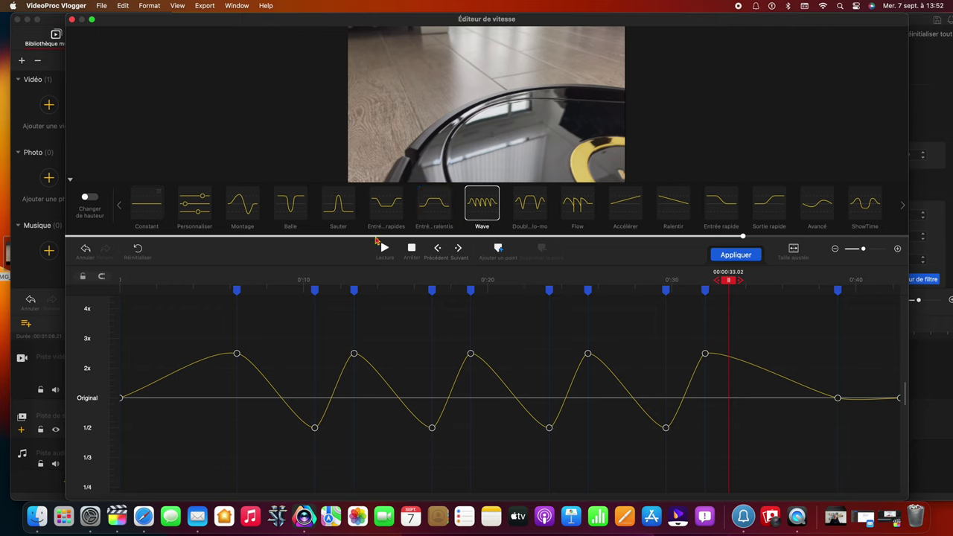
pyautogui.click(295, 277)
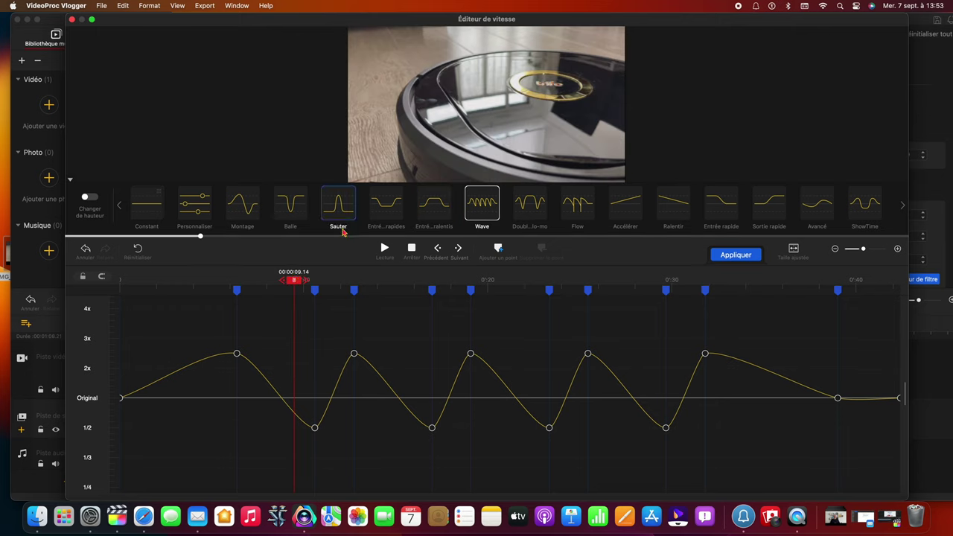
pyautogui.click(382, 251)
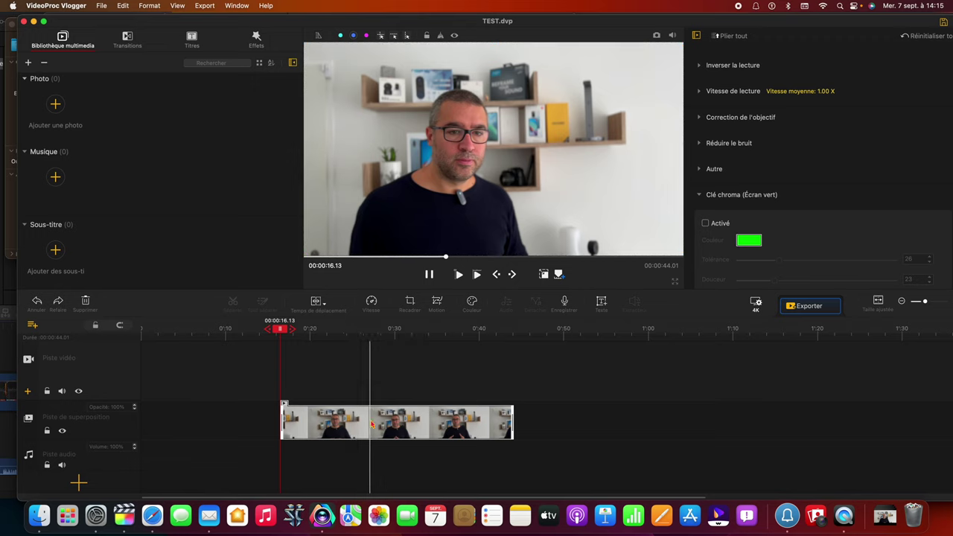
# Move the IMG_3477 clip from the overlay track to the start of the video track and paste a copy directly after it
pyautogui.moveTo(346, 421); pyautogui.dragTo(363, 394)
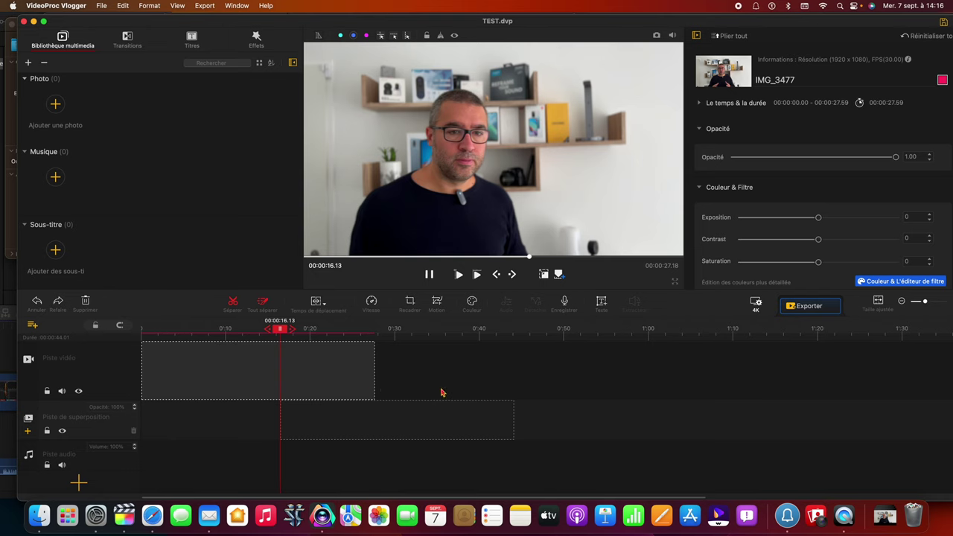
pyautogui.moveTo(441, 392); pyautogui.dragTo(441, 392)
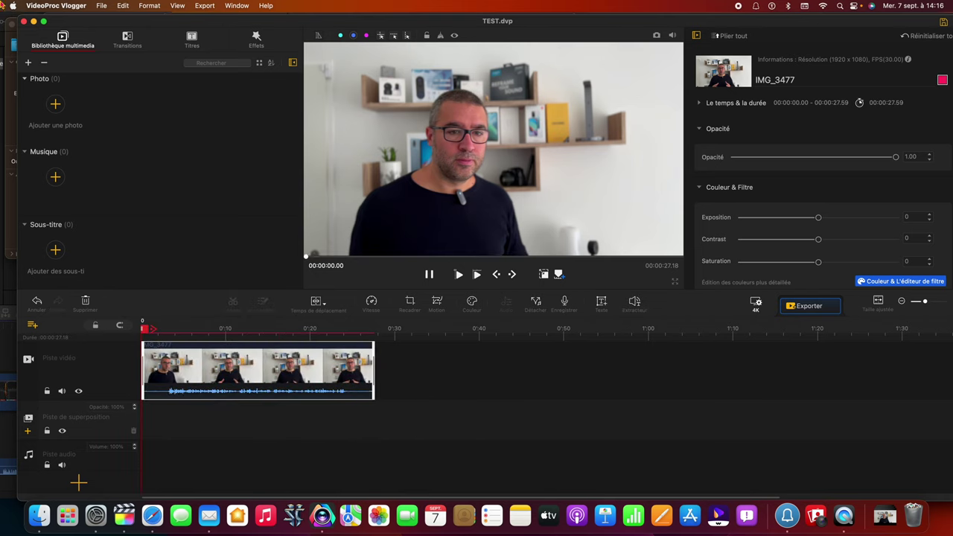
pyautogui.click(309, 362)
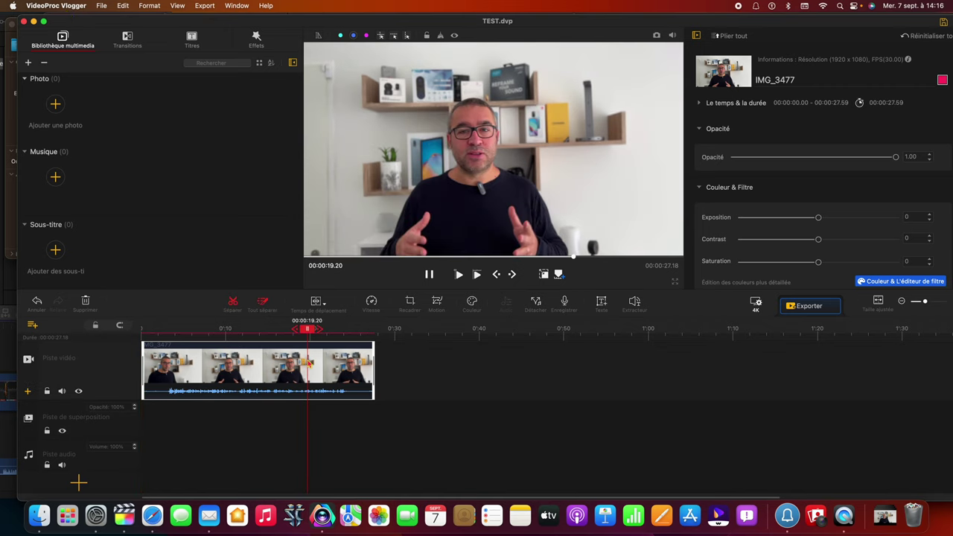
pyautogui.press('super+v')
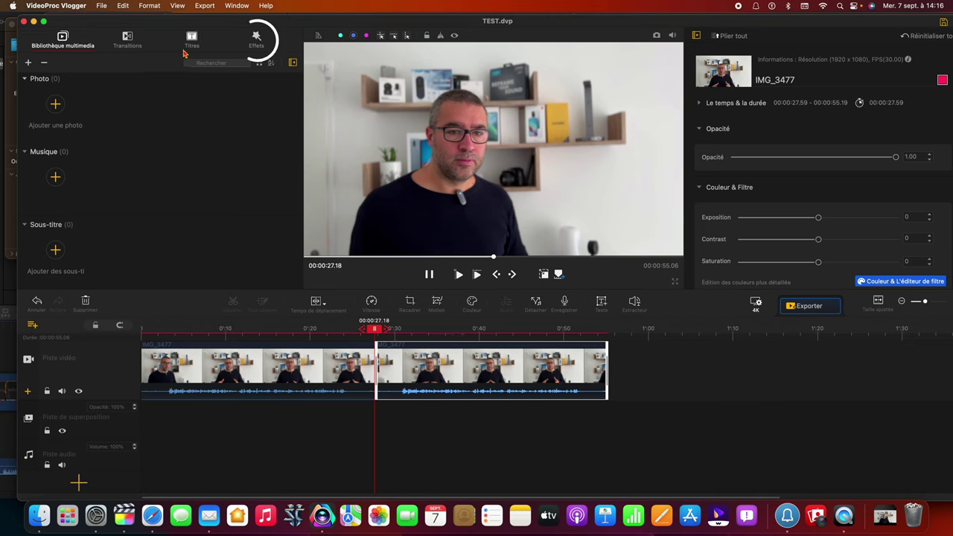
# Add the Dégradés filter effect at 00:00:09:16 and the Fantôme effect at 00:00:18:04 beneath the first video clip
pyautogui.click(256, 42)
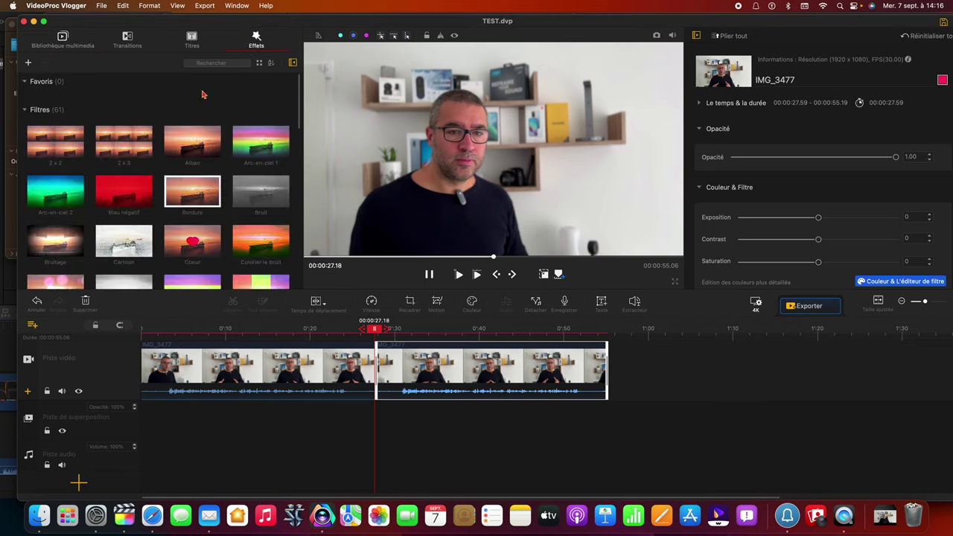
pyautogui.scroll(-3, 77, 233)
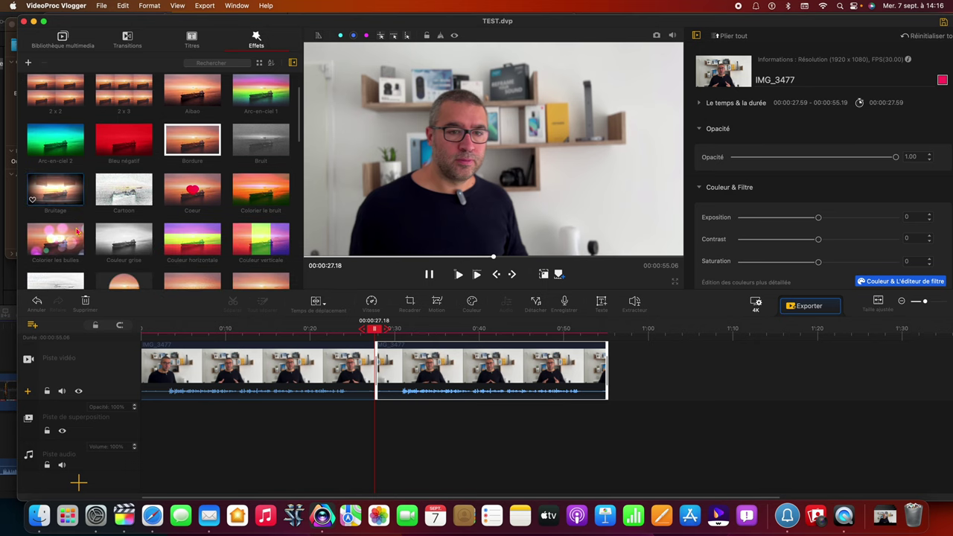
pyautogui.scroll(-2, 77, 233)
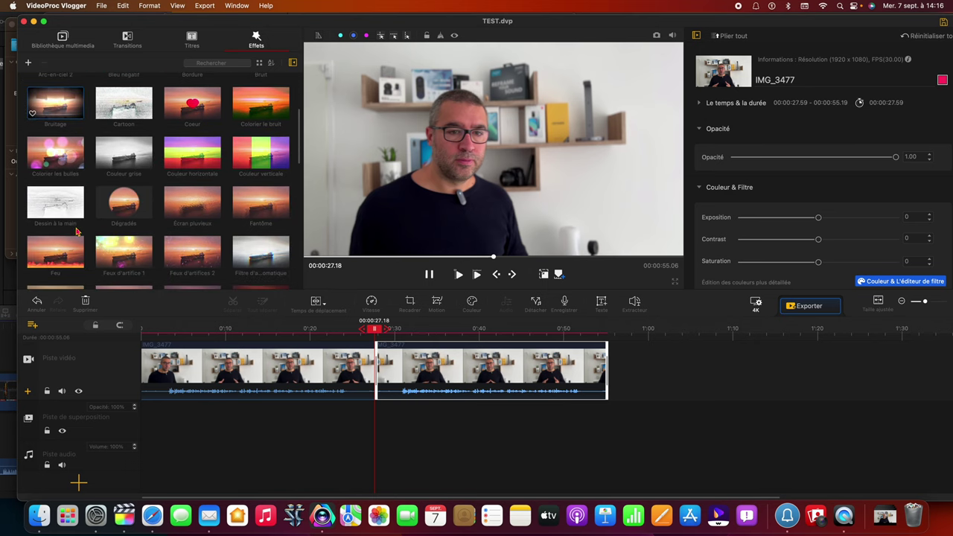
pyautogui.moveTo(152, 220); pyautogui.dragTo(233, 432)
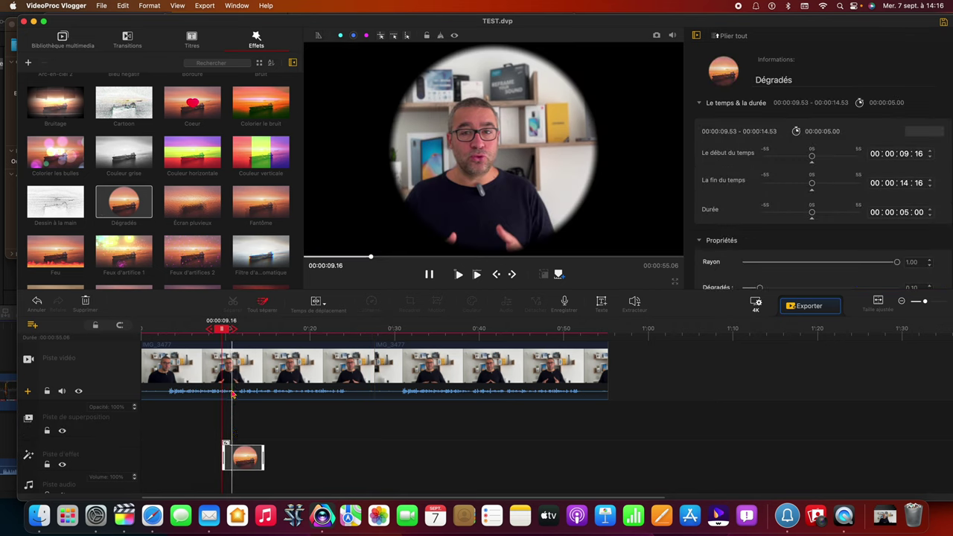
pyautogui.click(231, 393)
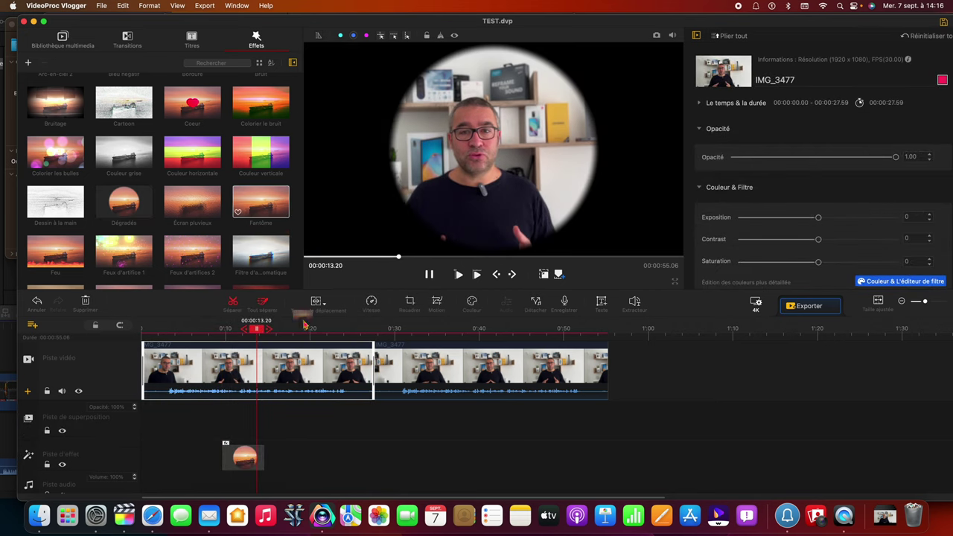
pyautogui.moveTo(304, 326); pyautogui.dragTo(295, 437)
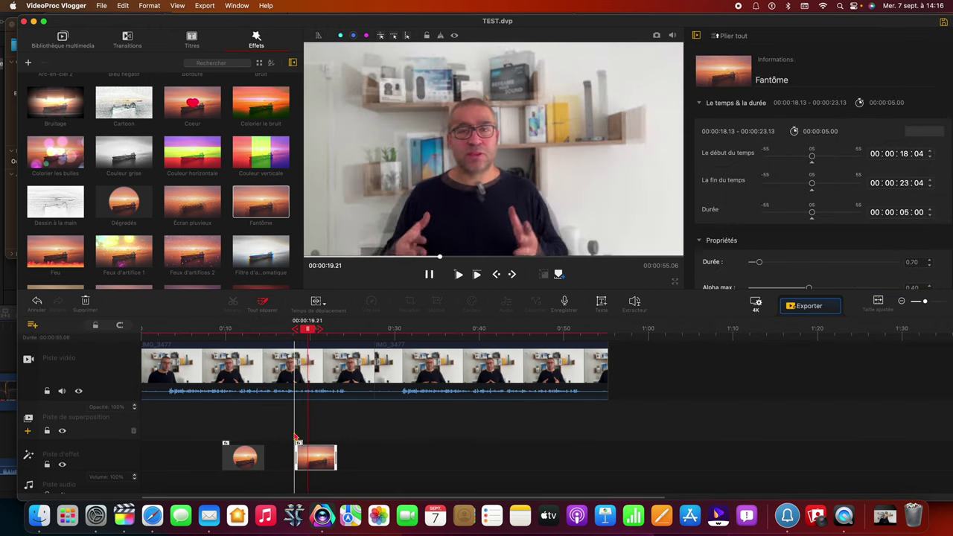
# Add the Feu effect at 00:00:25:29 and the Feux d'artifice 1 effect at 00:00:32:29 on the effect track
pyautogui.scroll(-2, 115, 246)
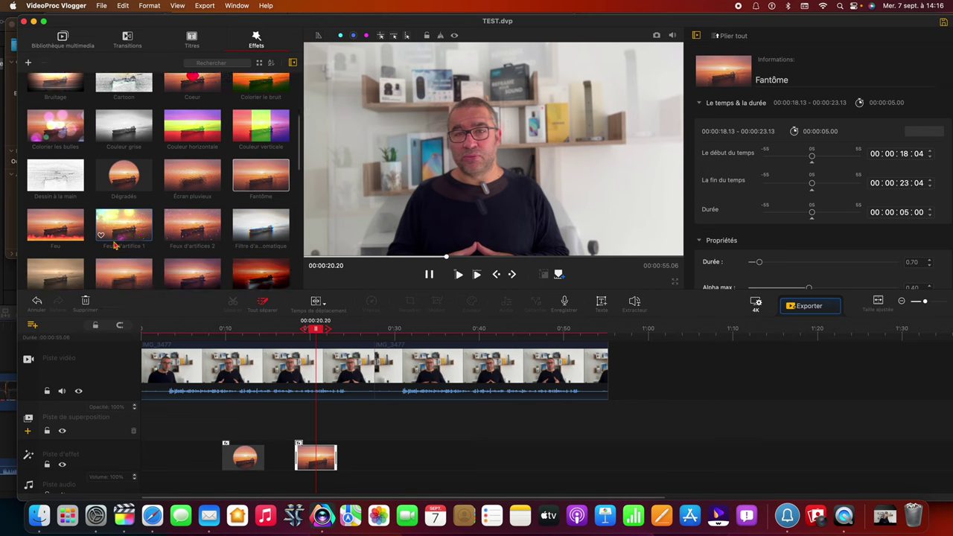
pyautogui.scroll(-1, 114, 246)
pyautogui.scroll(-1, 61, 227)
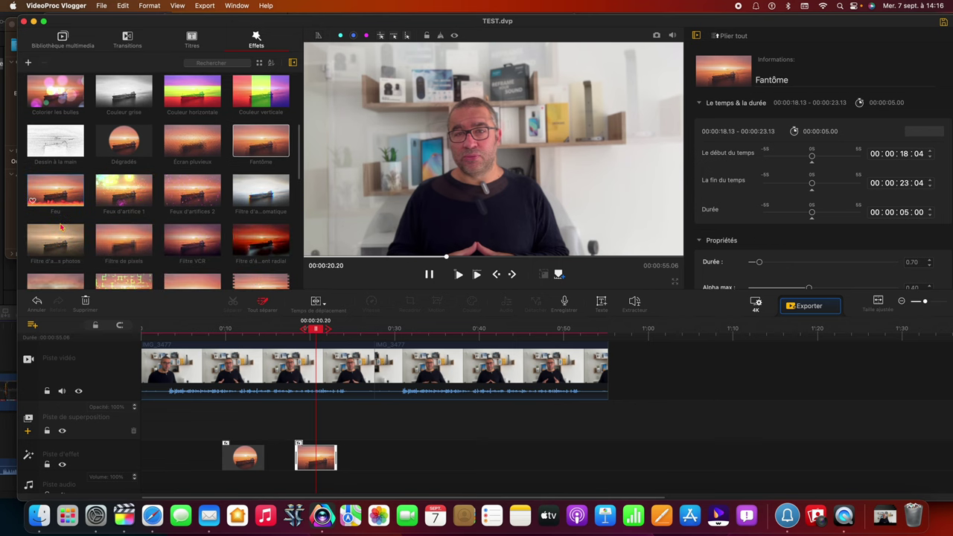
pyautogui.moveTo(58, 203); pyautogui.dragTo(365, 446)
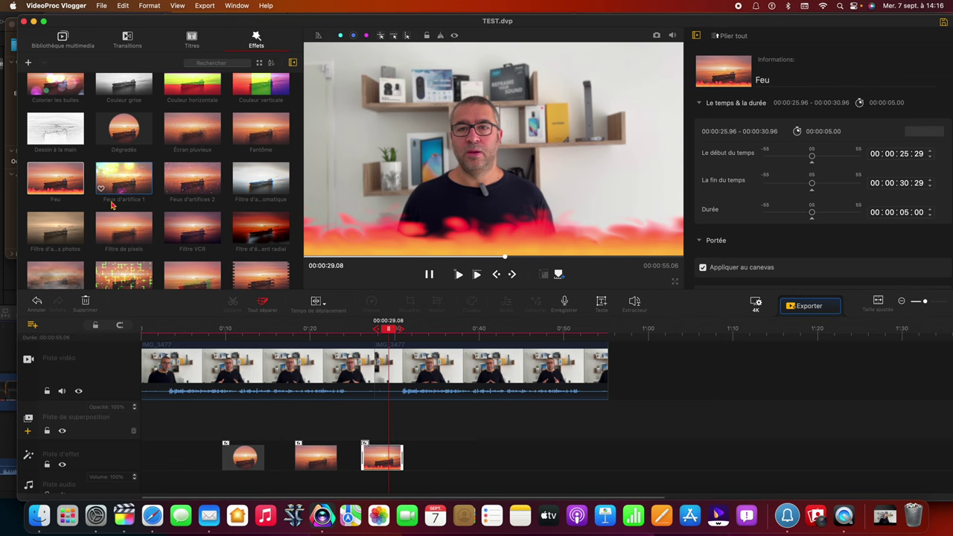
pyautogui.moveTo(111, 207); pyautogui.dragTo(432, 446)
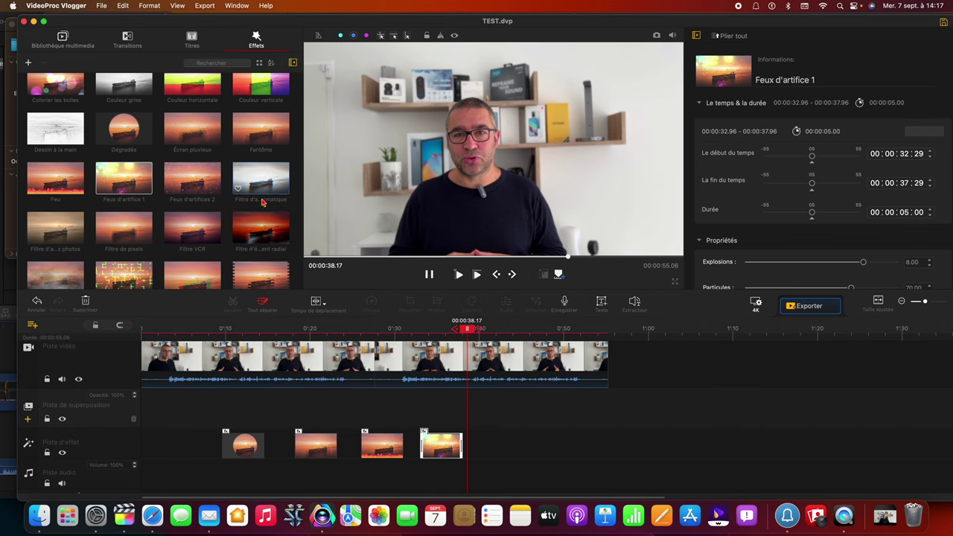
# Place the Image divisée effect at 00:00:39:14 and the Illusion effect at about 46 seconds on the effect track
pyautogui.scroll(-2, 262, 202)
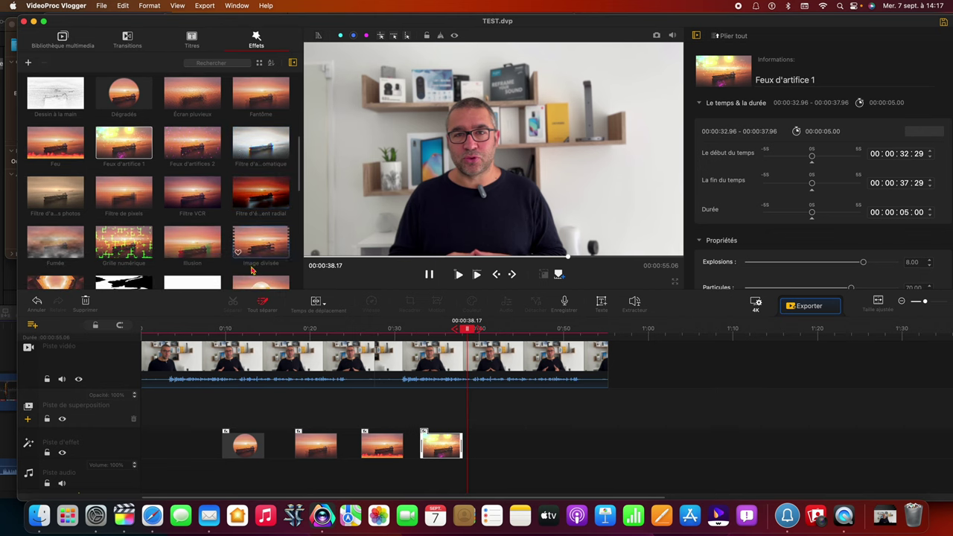
pyautogui.moveTo(251, 268); pyautogui.dragTo(476, 443)
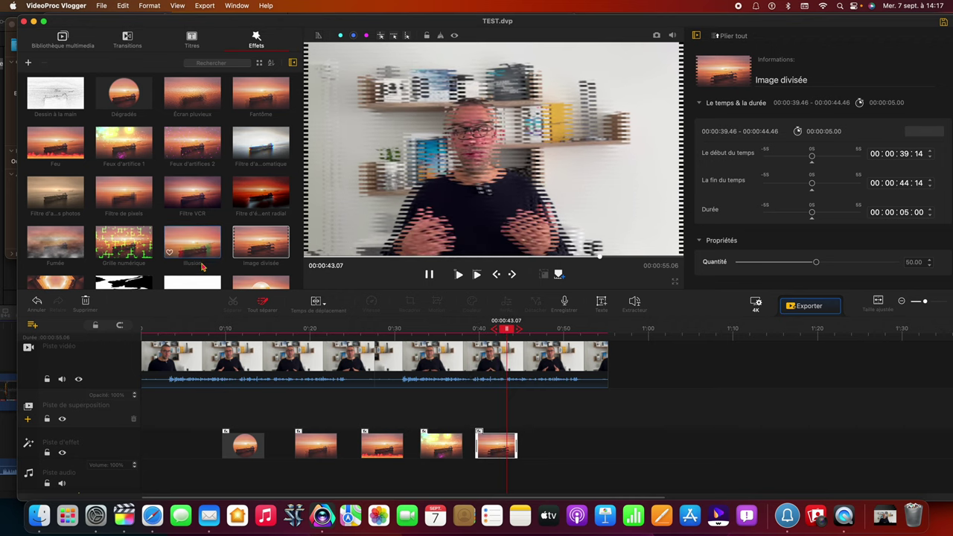
pyautogui.moveTo(201, 266); pyautogui.dragTo(553, 442)
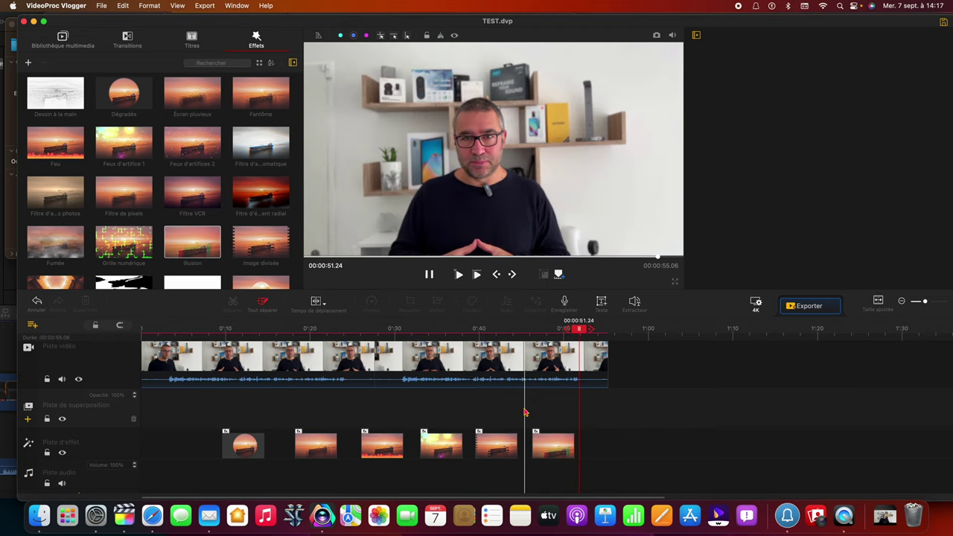
# Place the Fumée effect near the start of the effect track, at 00:00:00:26
pyautogui.scroll(-3, 95, 227)
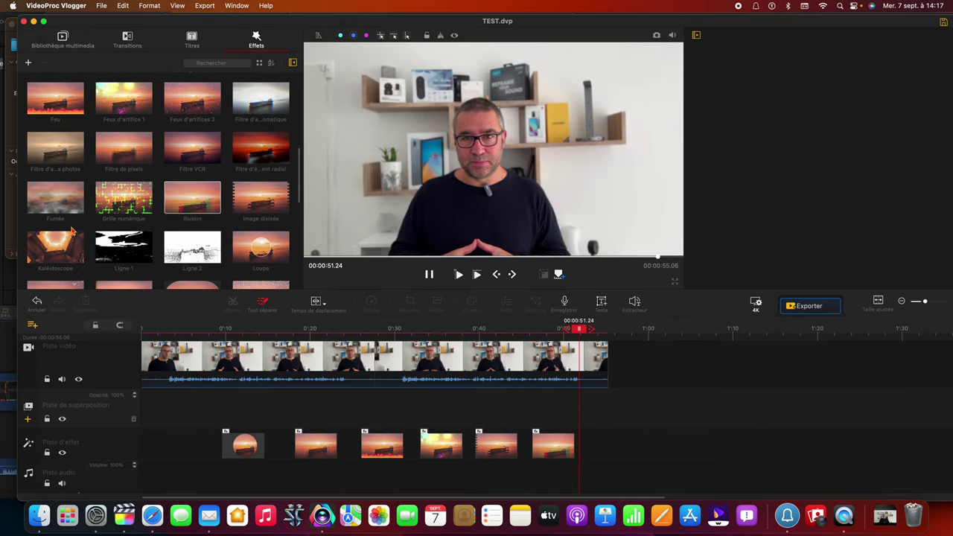
pyautogui.moveTo(62, 222); pyautogui.dragTo(112, 305)
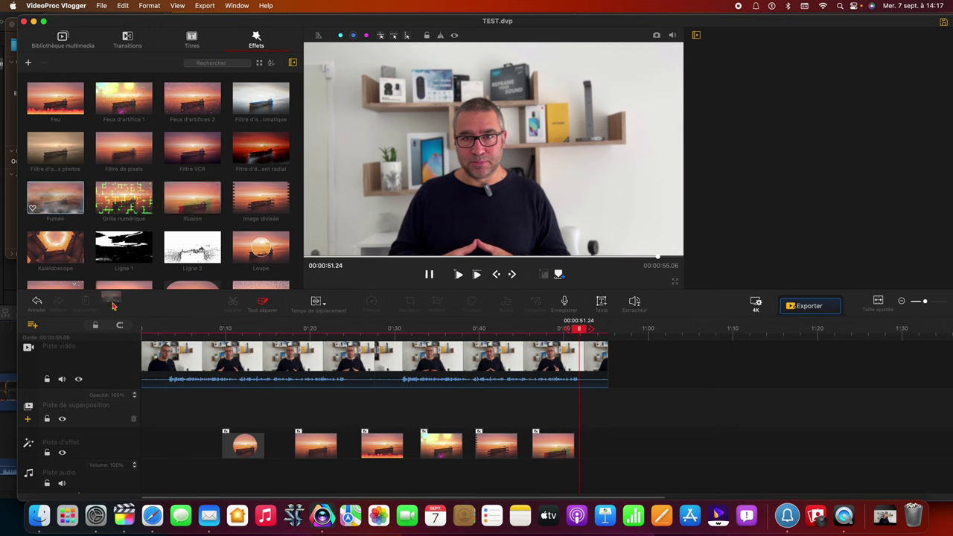
pyautogui.moveTo(154, 445); pyautogui.dragTo(156, 444)
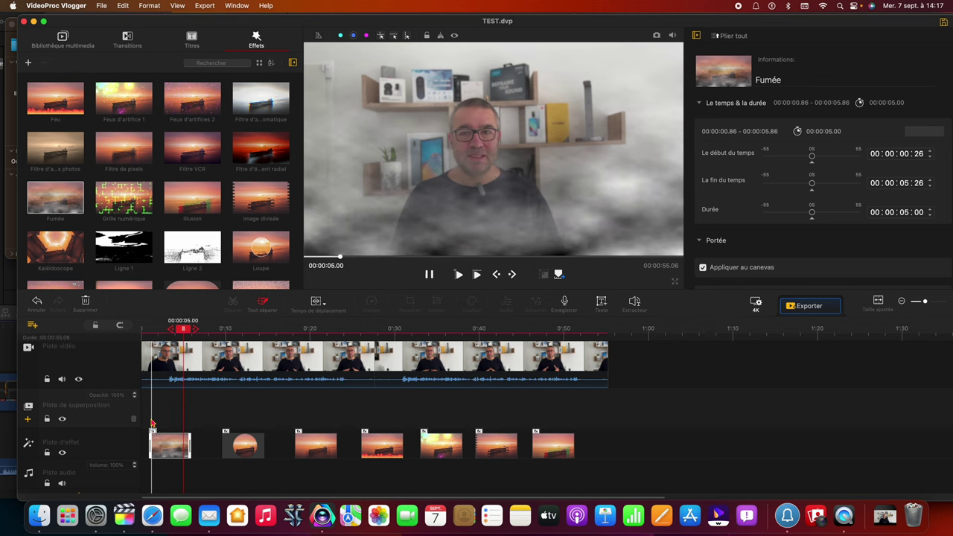
# Place the Magnétophone effect on the effect track at 00:00:53:04, near the end of the second clip
pyautogui.scroll(-2, 134, 272)
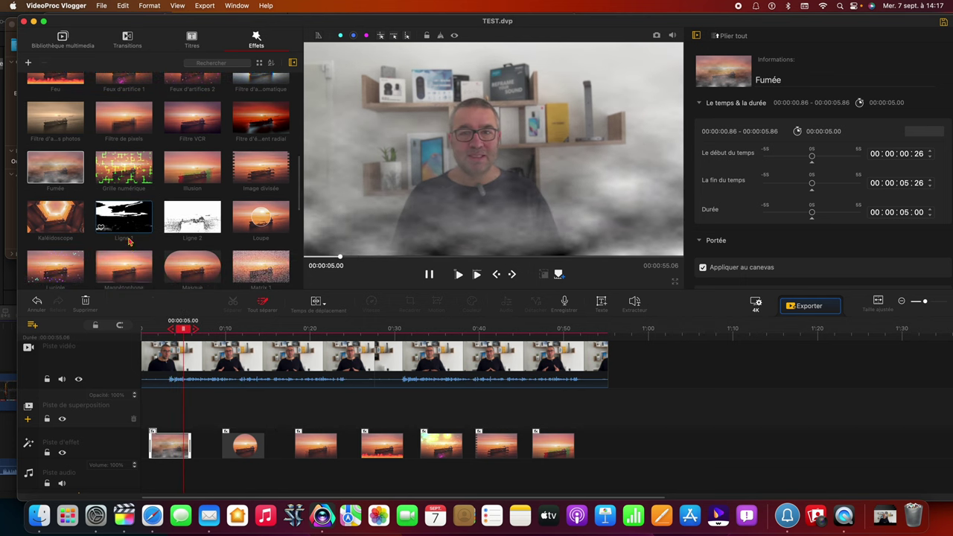
pyautogui.scroll(-3, 128, 240)
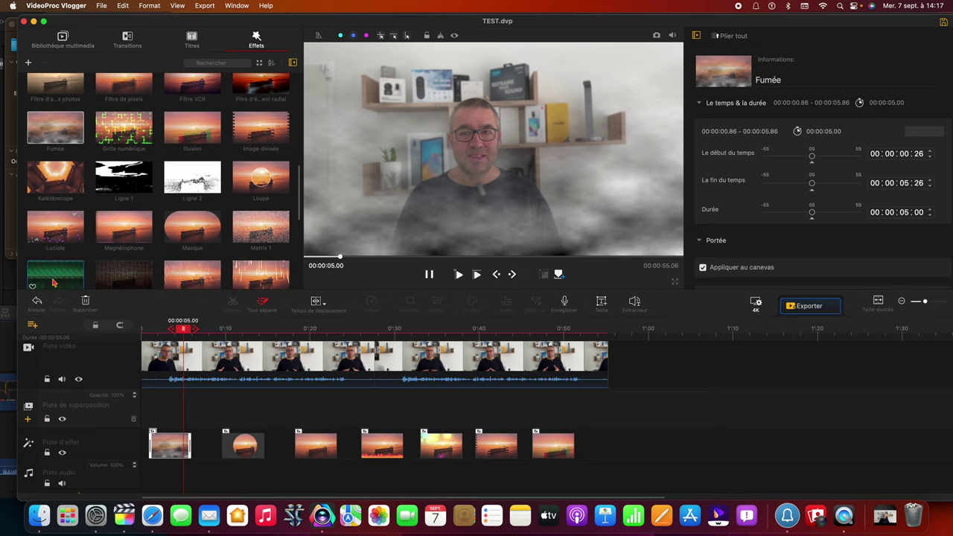
pyautogui.scroll(-2, 46, 253)
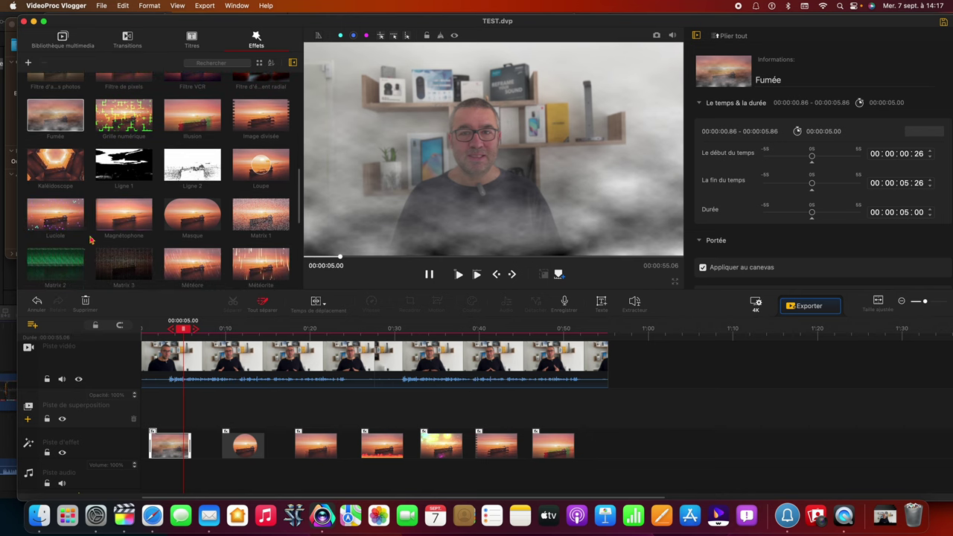
pyautogui.scroll(-1, 110, 239)
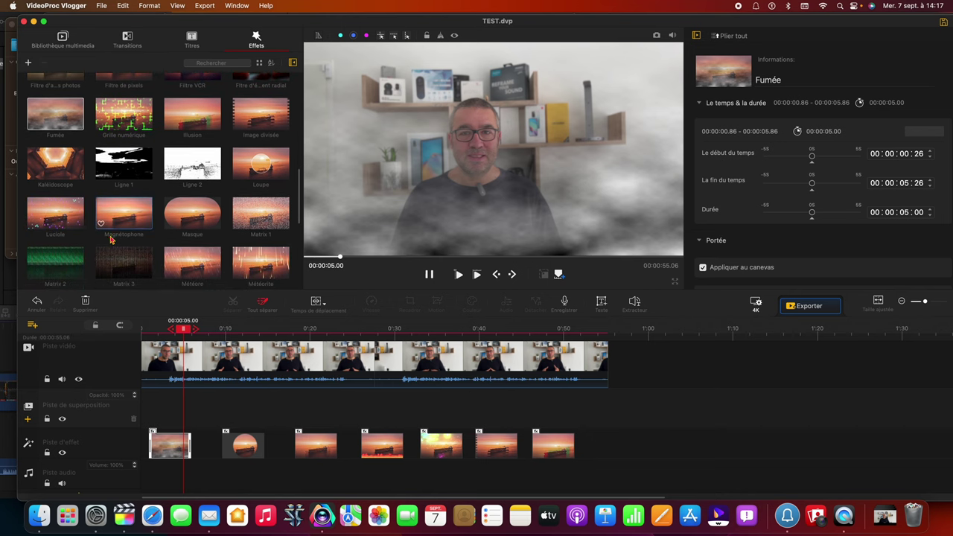
pyautogui.moveTo(117, 220); pyautogui.dragTo(602, 442)
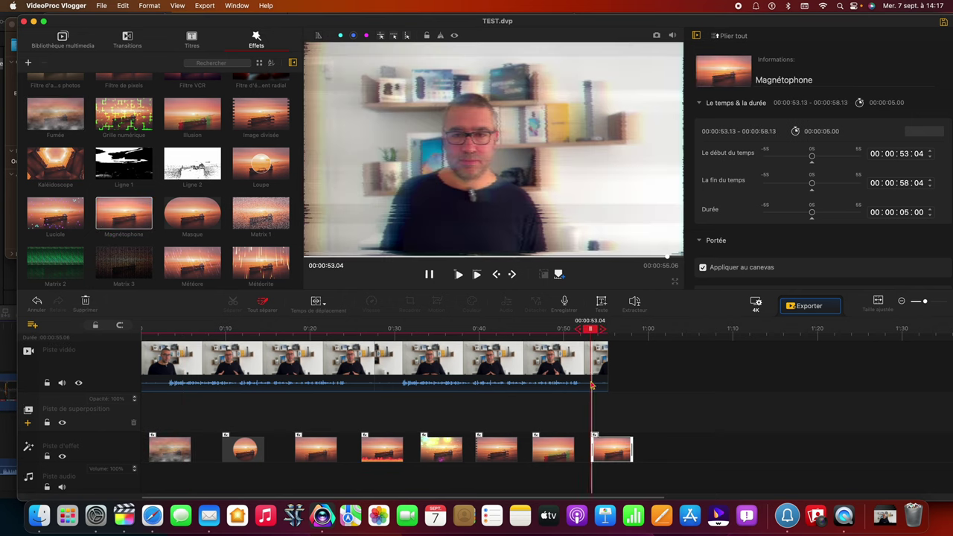
# Duplicate the second IMG_3477 clip and append the copy at the end of the video track
pyautogui.click(576, 361)
pyautogui.press('super+c')
pyautogui.press('super+v')
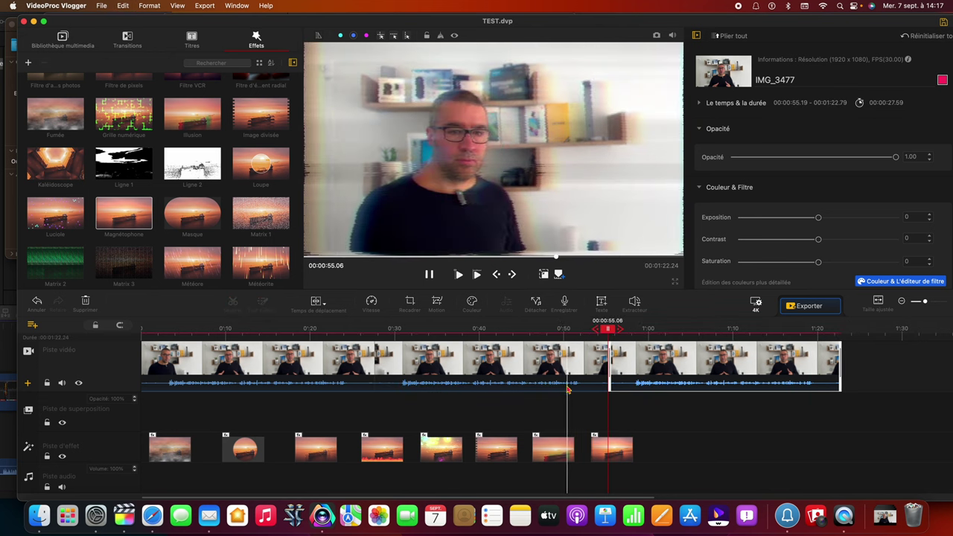
pyautogui.click(586, 388)
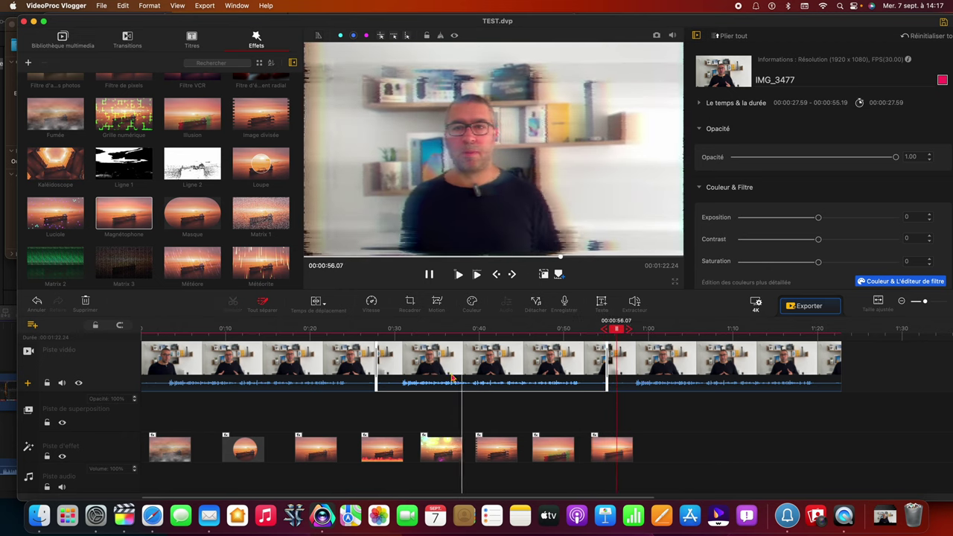
# Add the Neige 2 effect at 00:00:59:08 on the effect track and preview it over the third clip
pyautogui.scroll(-2, 98, 215)
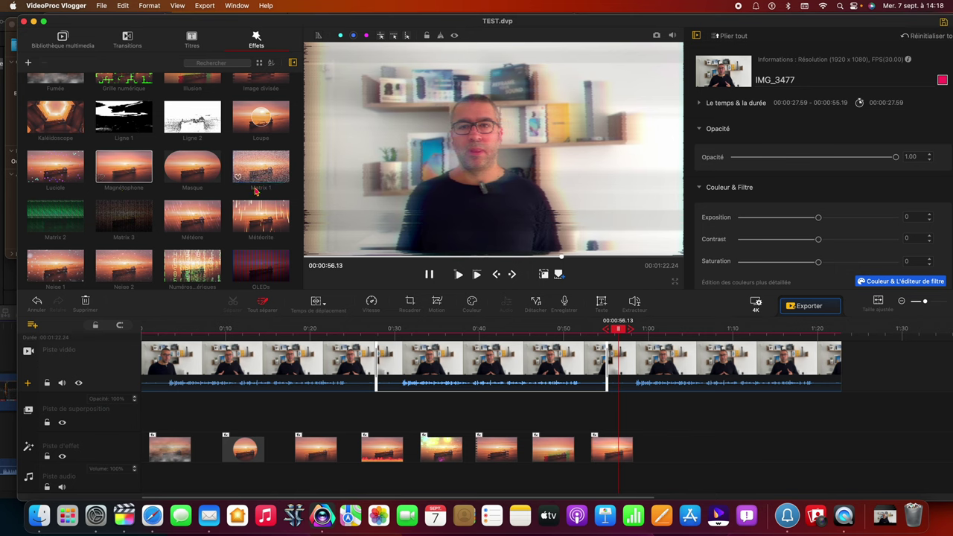
pyautogui.scroll(-1, 256, 191)
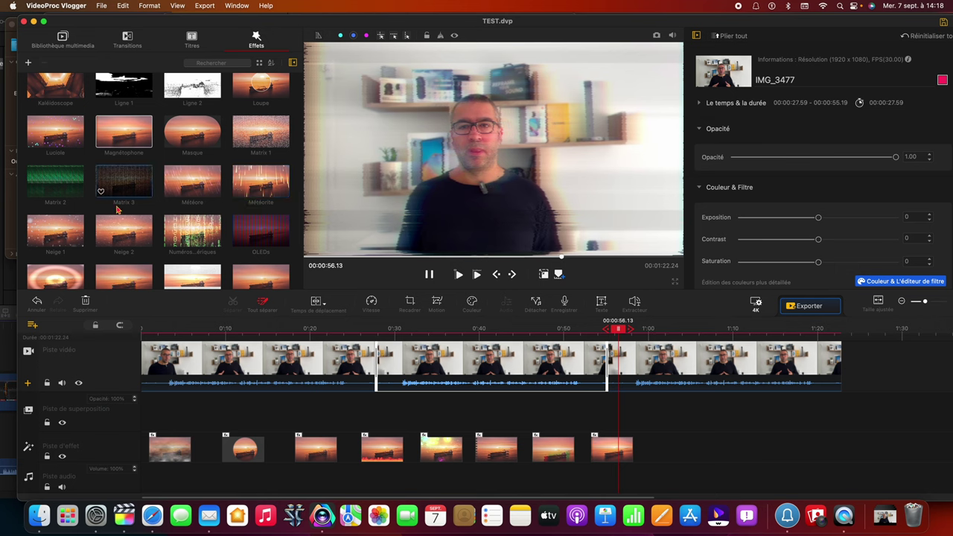
pyautogui.scroll(-1, 75, 223)
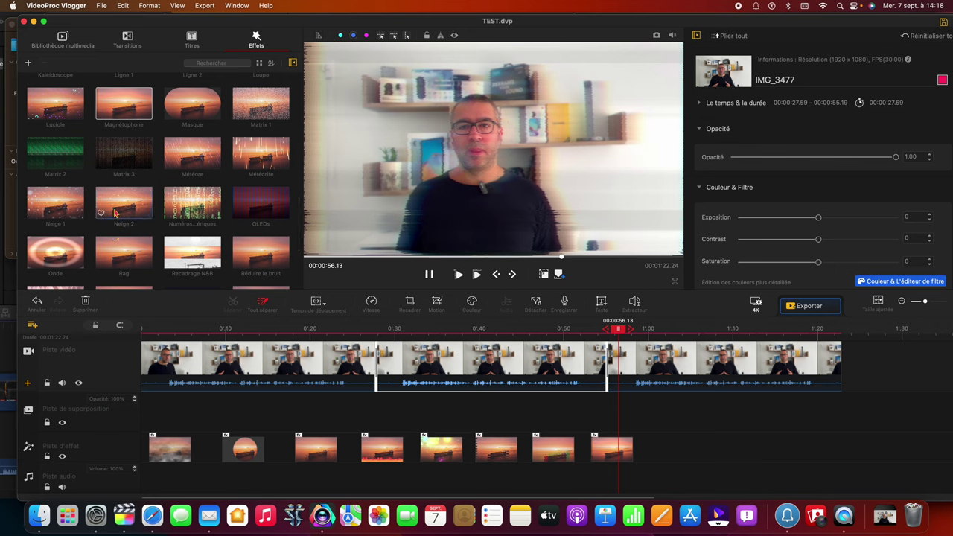
pyautogui.moveTo(115, 213); pyautogui.dragTo(652, 431)
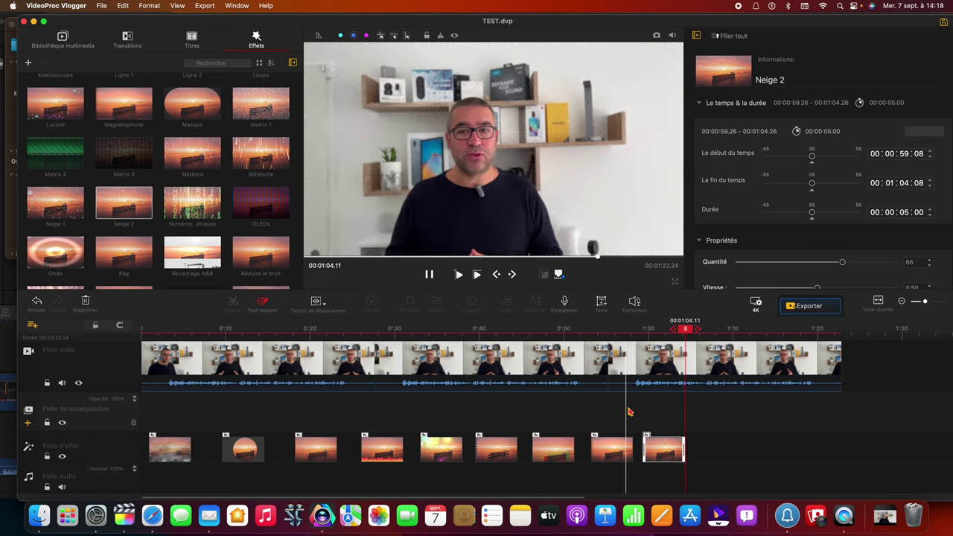
pyautogui.click(666, 459)
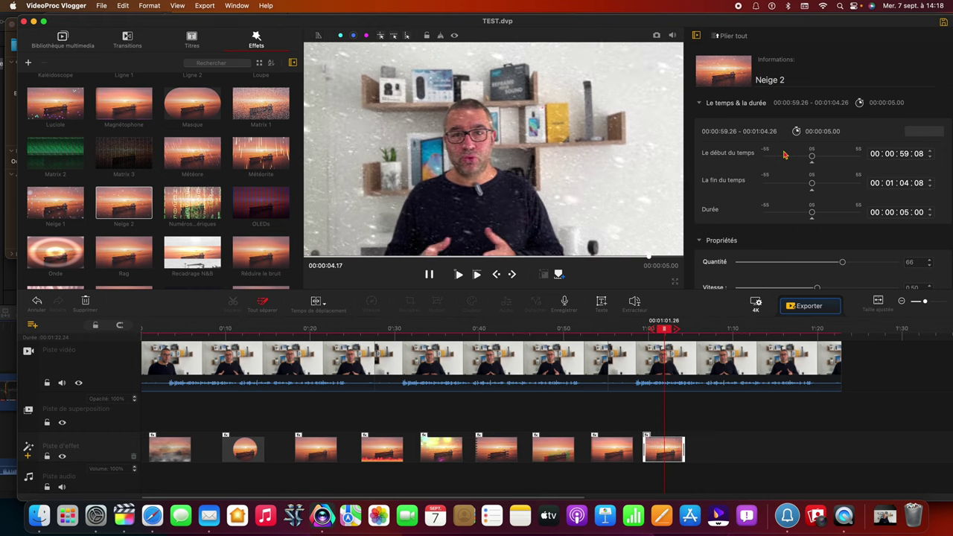
# Place the Secouer effect at about 1:17 on the effect track, following the Signal éteint effect
pyautogui.scroll(-1, 784, 155)
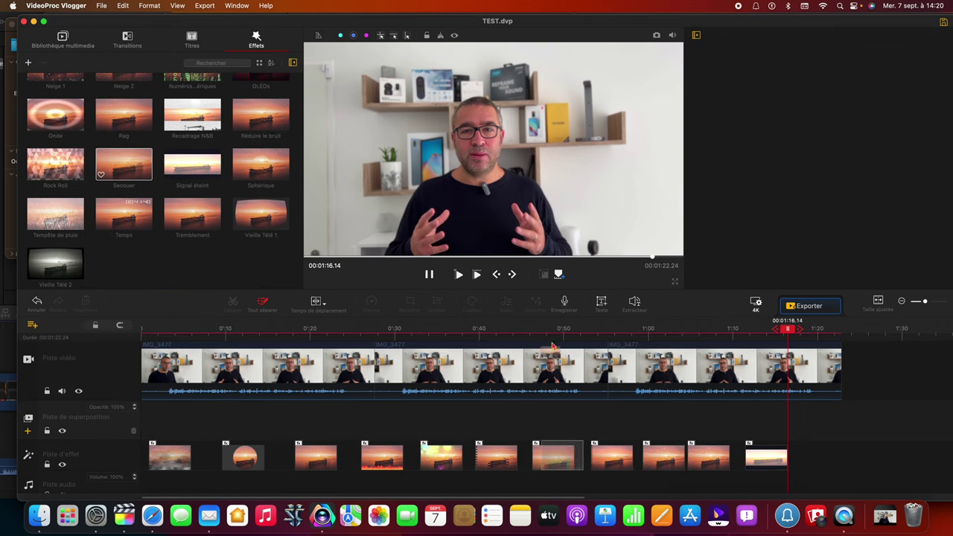
pyautogui.moveTo(547, 445); pyautogui.dragTo(808, 442)
pyautogui.click(778, 418)
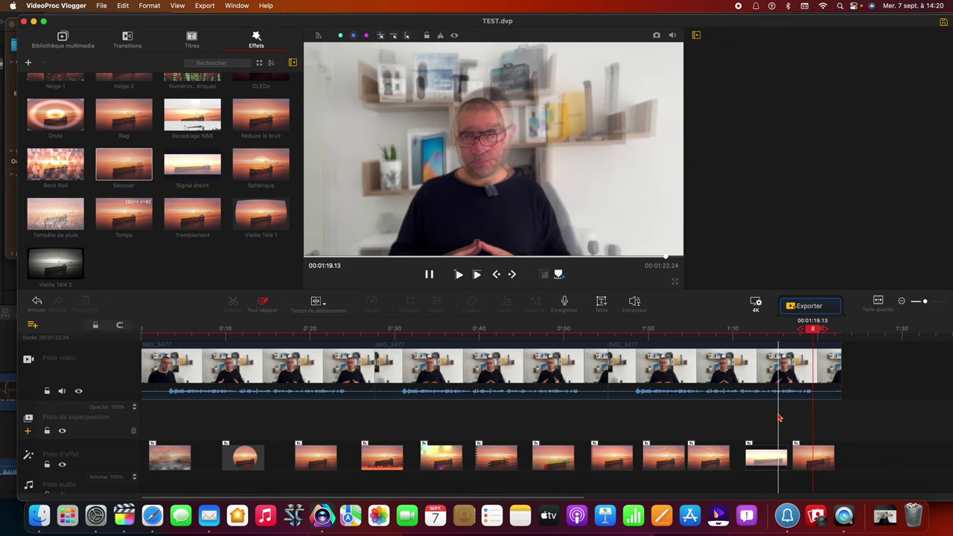
pyautogui.scroll(-1, 248, 224)
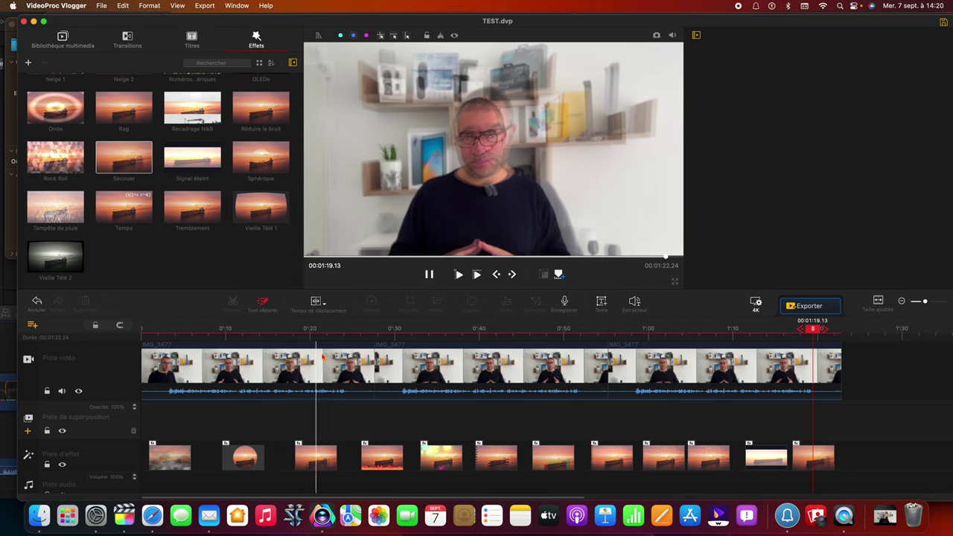
pyautogui.moveTo(318, 367); pyautogui.dragTo(414, 447)
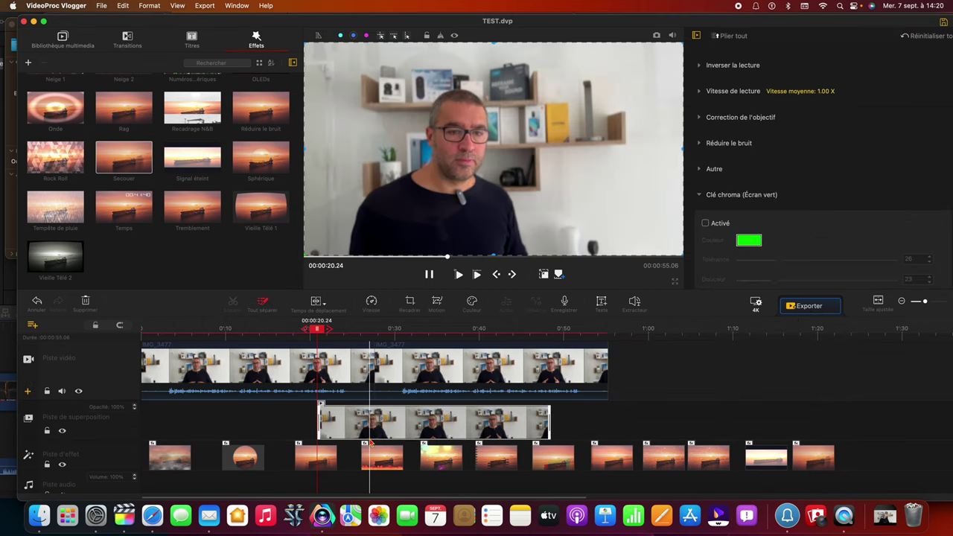
pyautogui.press('super+z')
# Replace the four effects between about 18 and 44 seconds with Vieille Télé 1 at 00:00:23:28 and Vieille Télé 2 after it
pyautogui.moveTo(294, 430); pyautogui.dragTo(515, 469)
pyautogui.press('Delete')
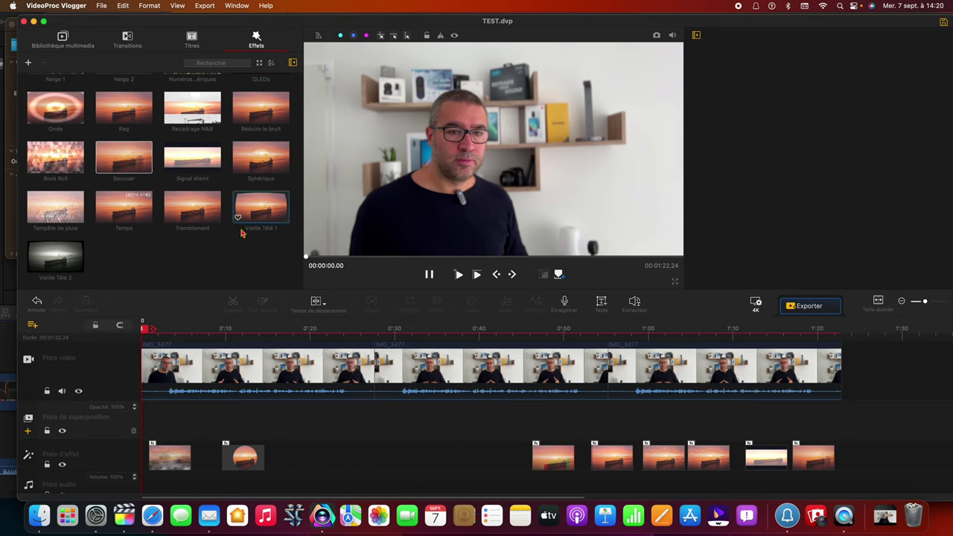
pyautogui.moveTo(259, 210); pyautogui.dragTo(334, 439)
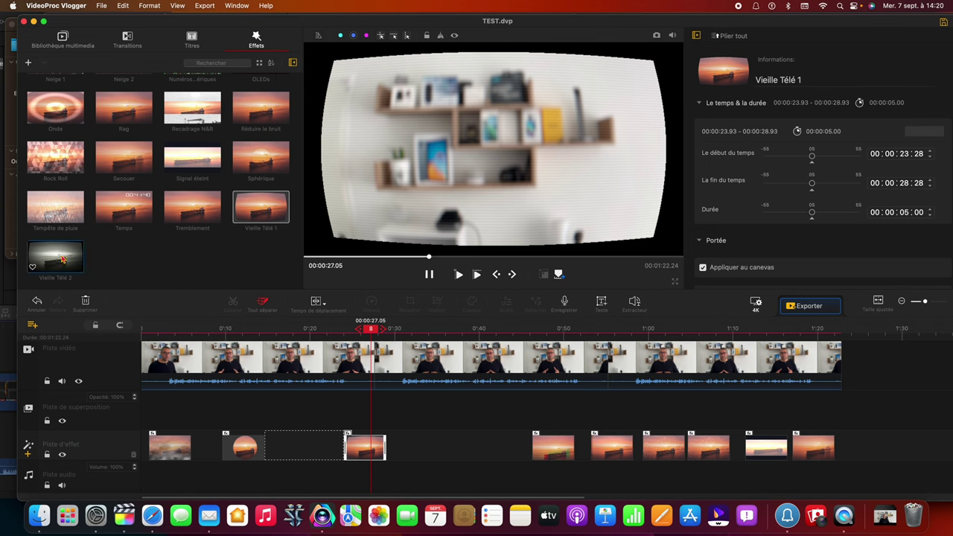
pyautogui.moveTo(63, 258); pyautogui.dragTo(409, 410)
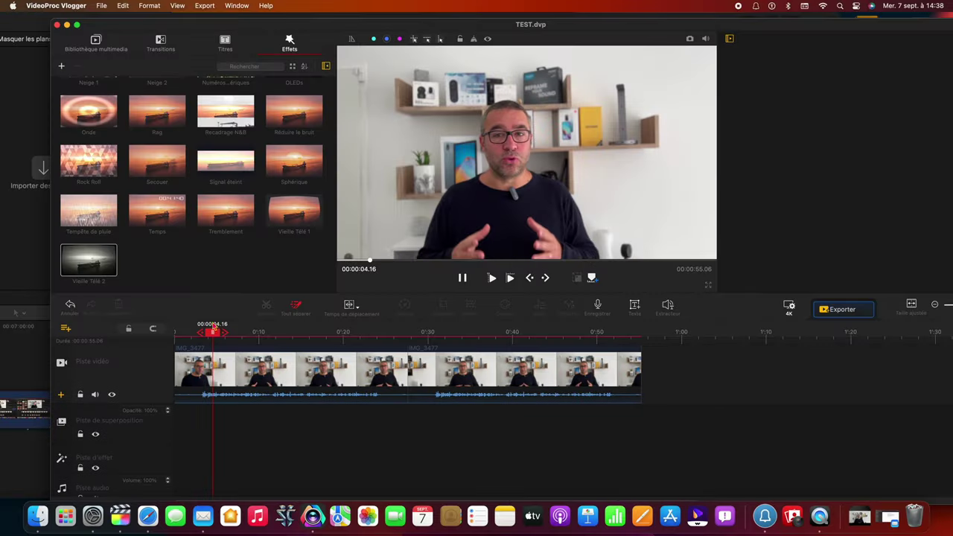
# Look through the credit, subtitle and title templates in the title library
pyautogui.click(302, 375)
pyautogui.click(489, 370)
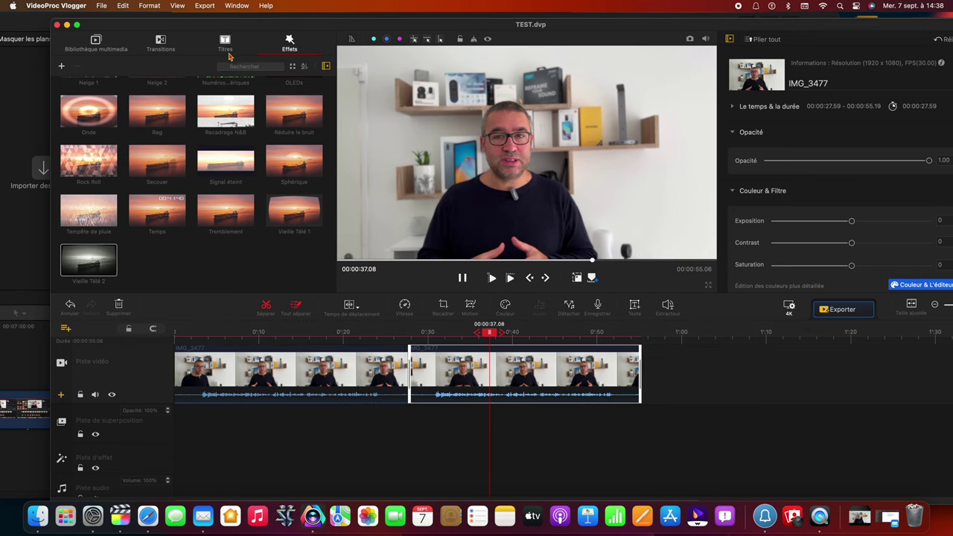
pyautogui.click(227, 54)
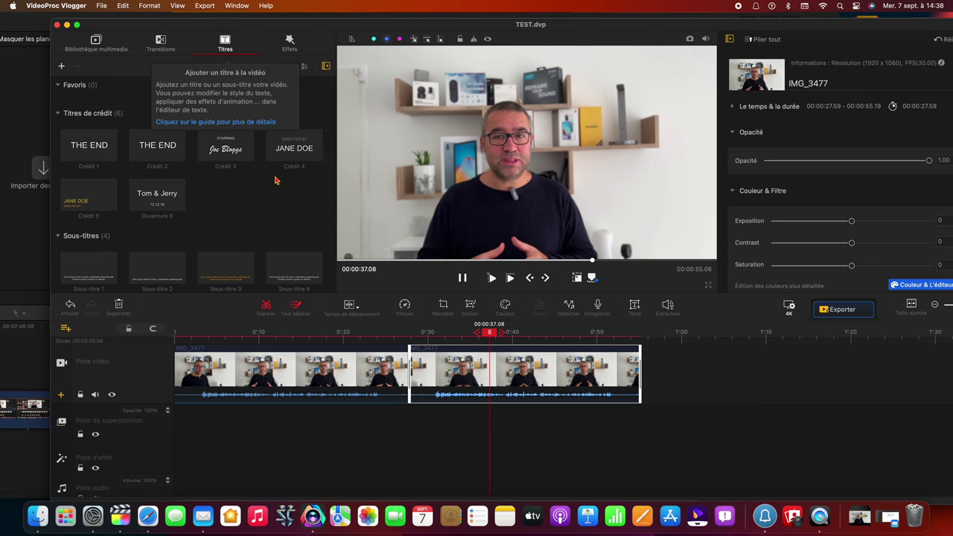
pyautogui.scroll(-5, 277, 179)
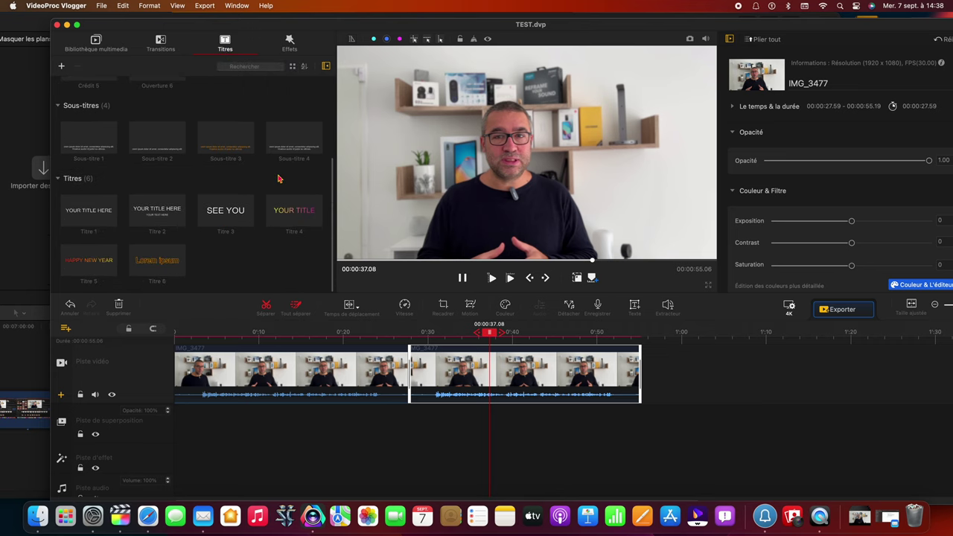
pyautogui.click(272, 218)
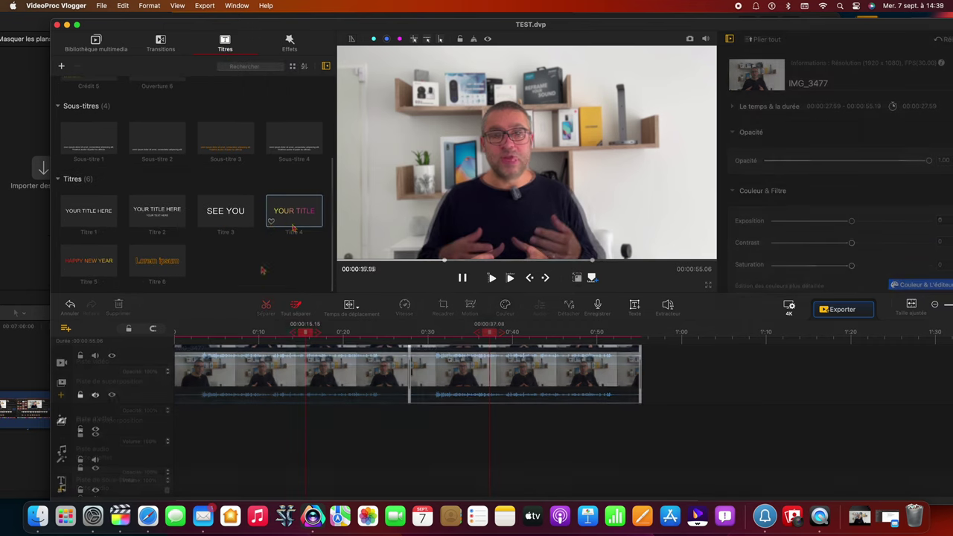
pyautogui.scroll(5, 231, 233)
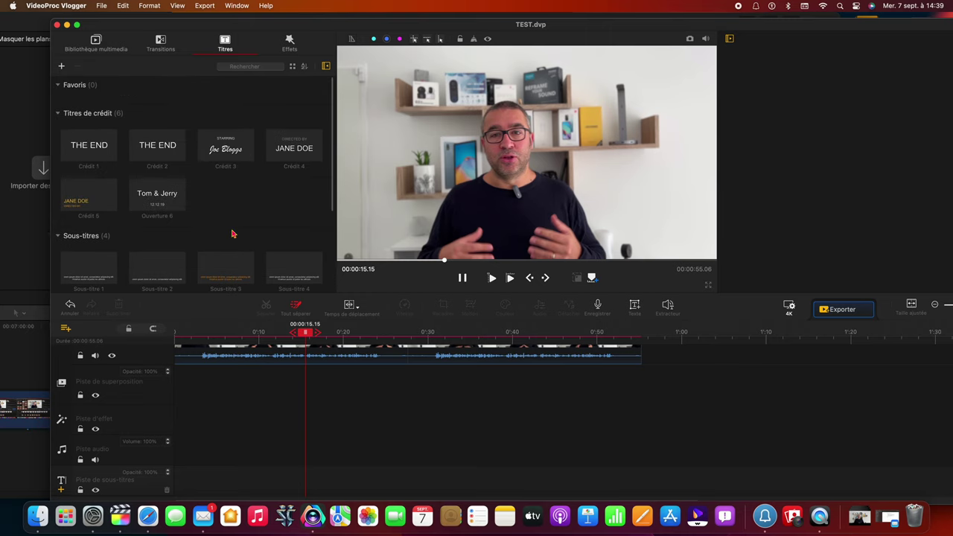
pyautogui.scroll(-4, 104, 164)
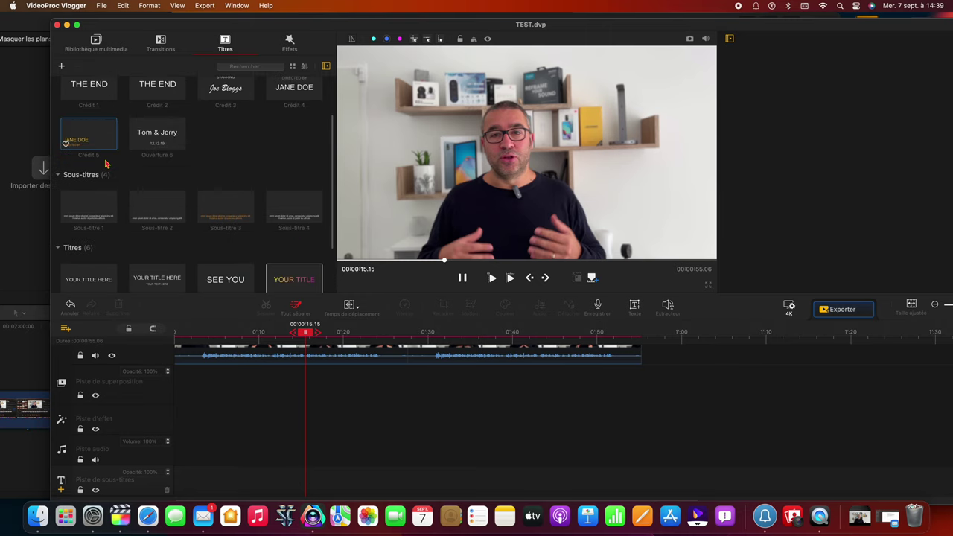
# Place the SEE YOU title (Titre 3) on the subtitle track at about 8.7 seconds and a second one at about 12.9 seconds
pyautogui.click(213, 218)
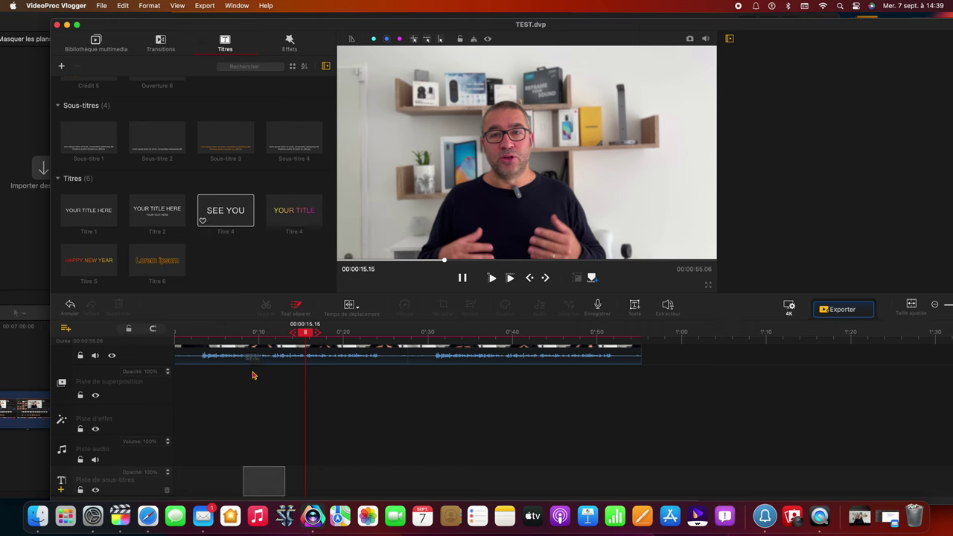
pyautogui.scroll(2, 251, 389)
pyautogui.click(238, 329)
pyautogui.click(231, 230)
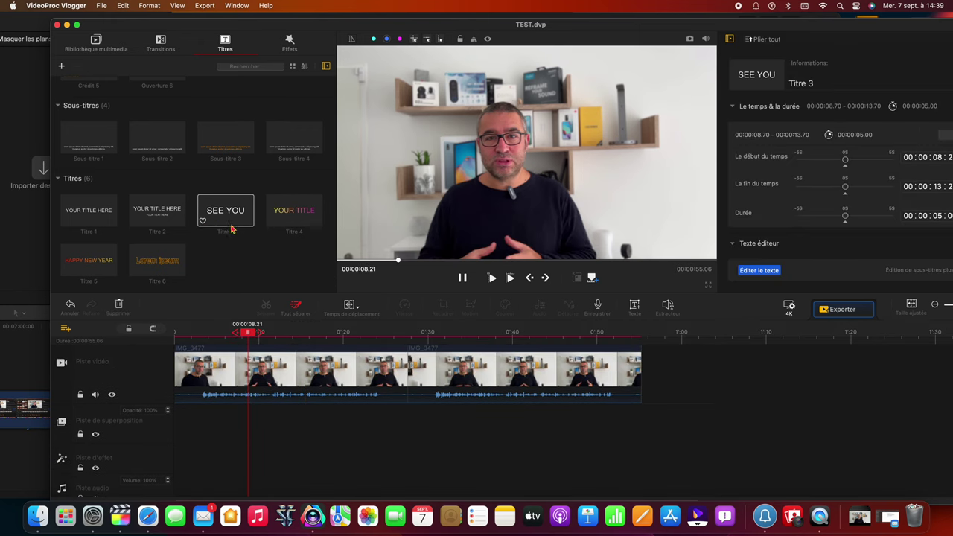
pyautogui.scroll(-2, 294, 443)
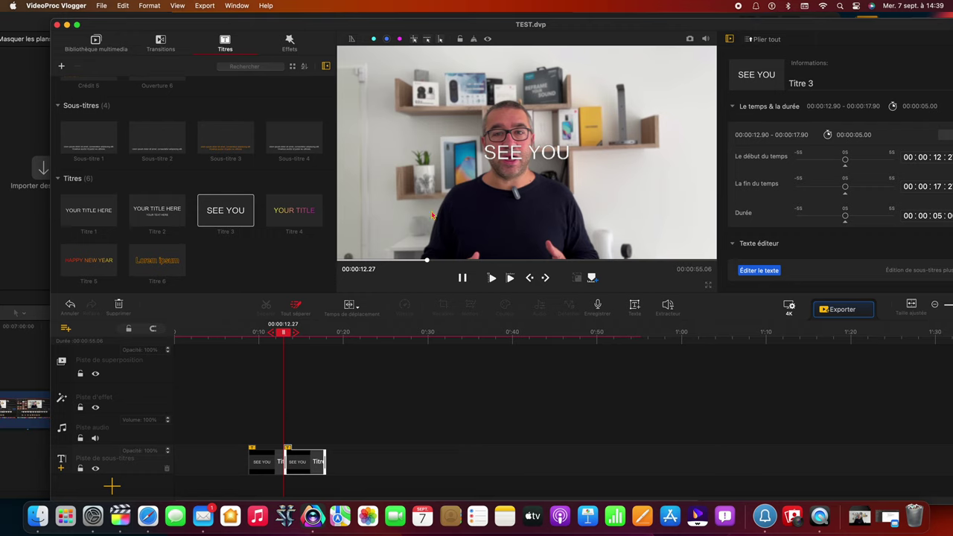
# Change the second SEE YOU title's text to PETIT TEST in the text editor
pyautogui.click(758, 271)
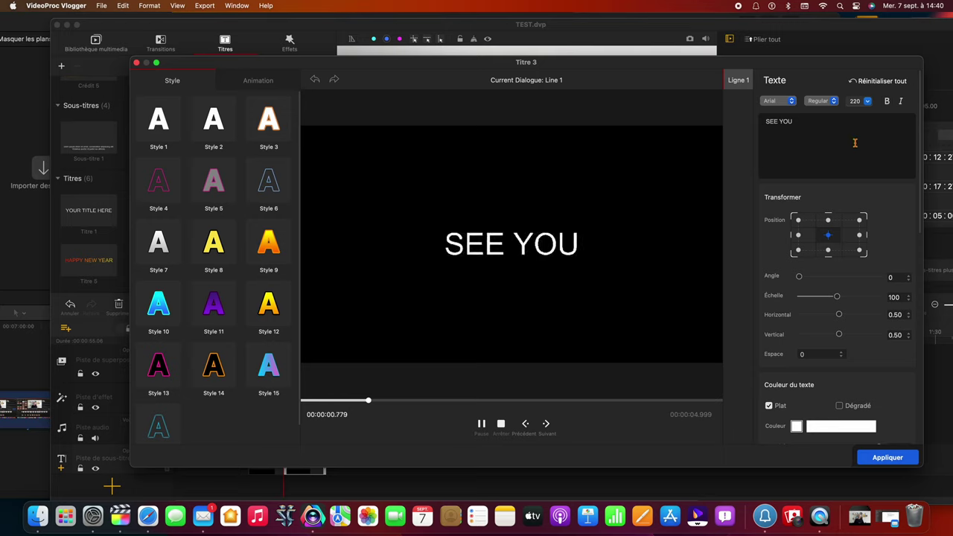
pyautogui.press('super+a')
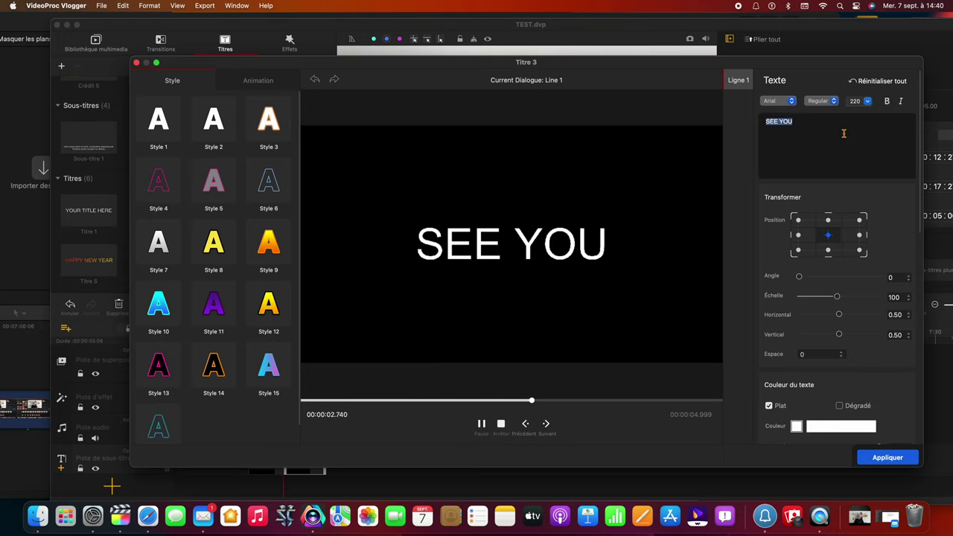
pyautogui.write('PETIT T')
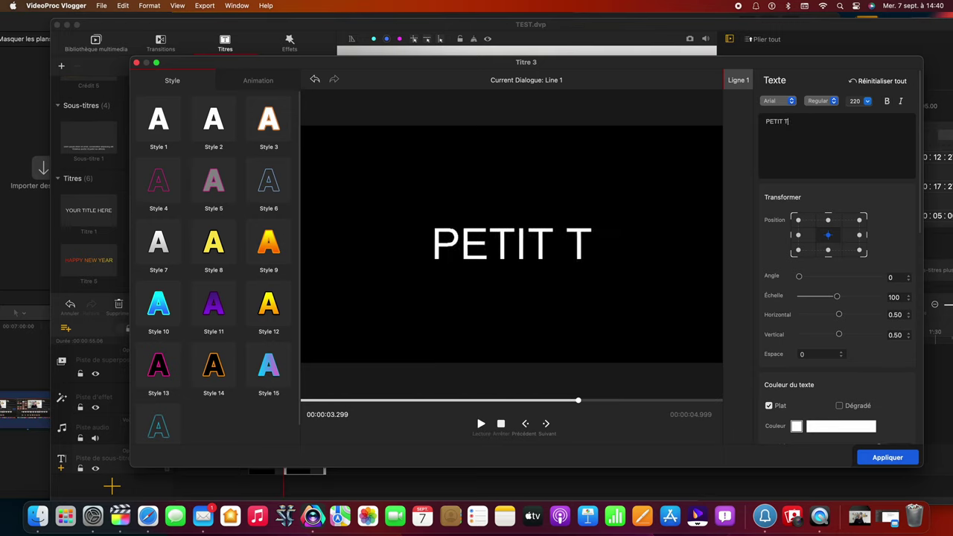
pyautogui.write('EST')
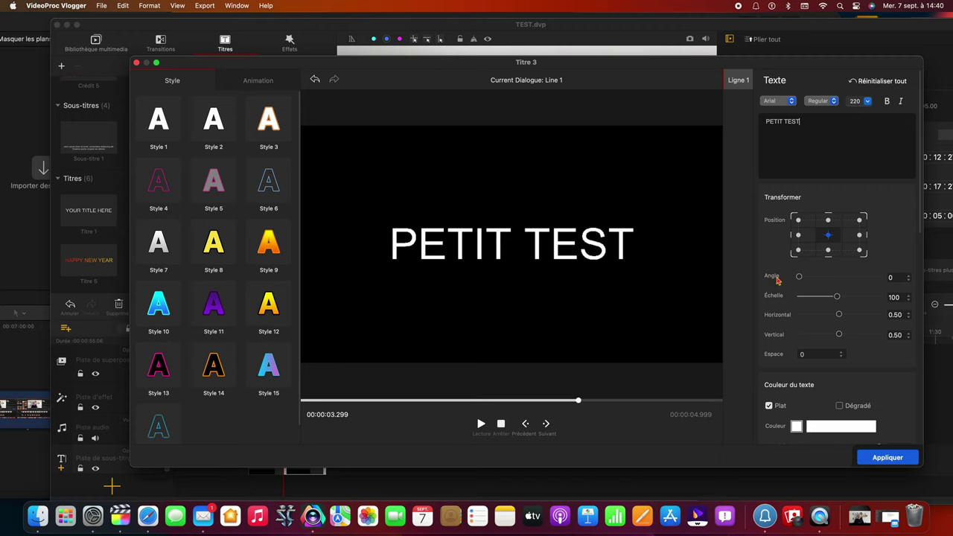
# Set the PETIT TEST title's angle to 320, horizontal position to 0.29, vertical position to 0.38 and font size to 30
pyautogui.moveTo(799, 276); pyautogui.dragTo(872, 281)
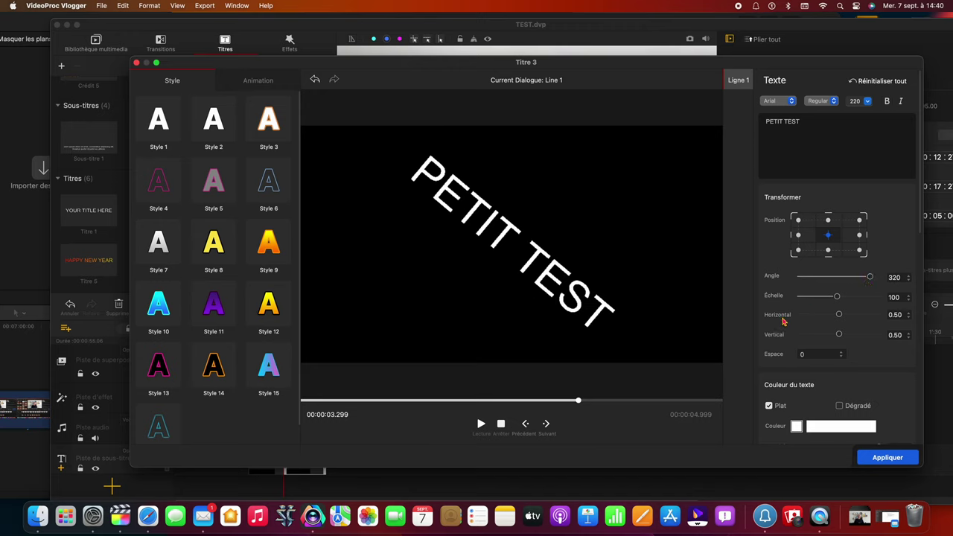
pyautogui.moveTo(839, 315); pyautogui.dragTo(830, 335)
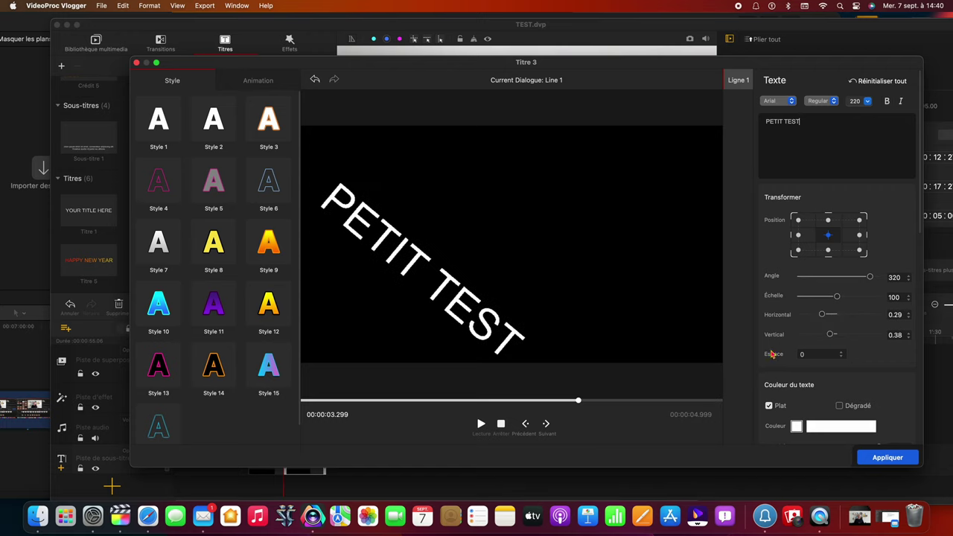
pyautogui.write('30')
pyautogui.press('Return')
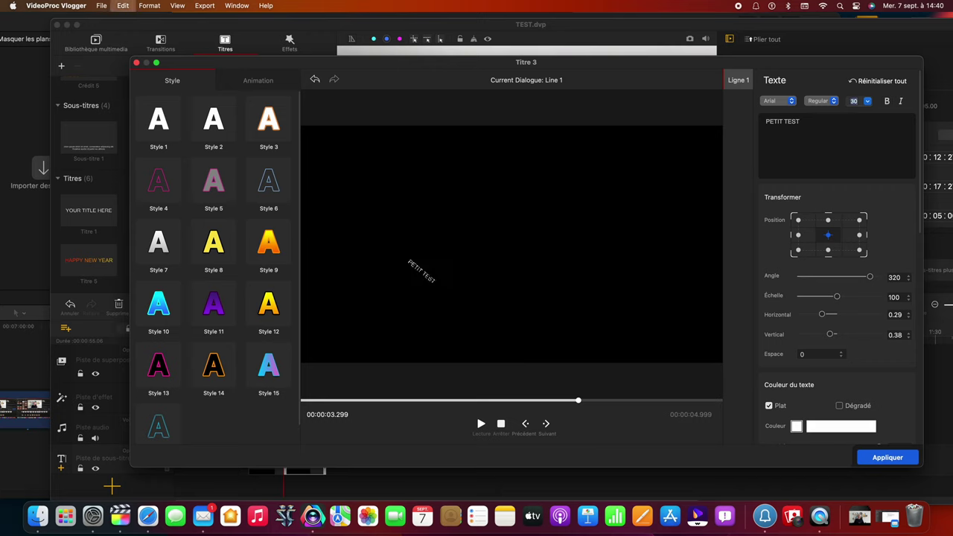
# Set the PETIT TEST title's font size to 300 and try out the font choices
pyautogui.press('Return')
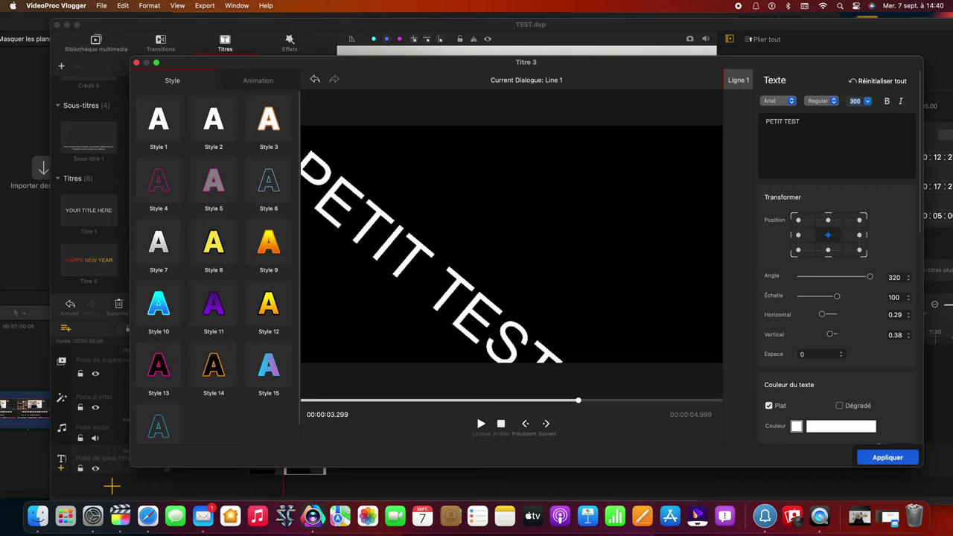
pyautogui.click(767, 100)
pyautogui.click(768, 120)
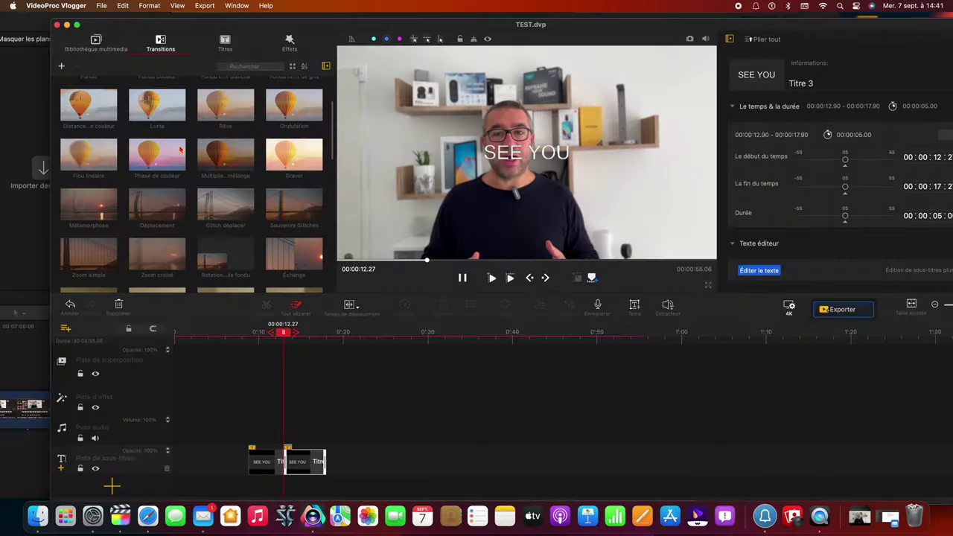
# Place the Souvenirs Glitchés transition between the two IMG_3477 clips and preview it
pyautogui.scroll(-2, 176, 200)
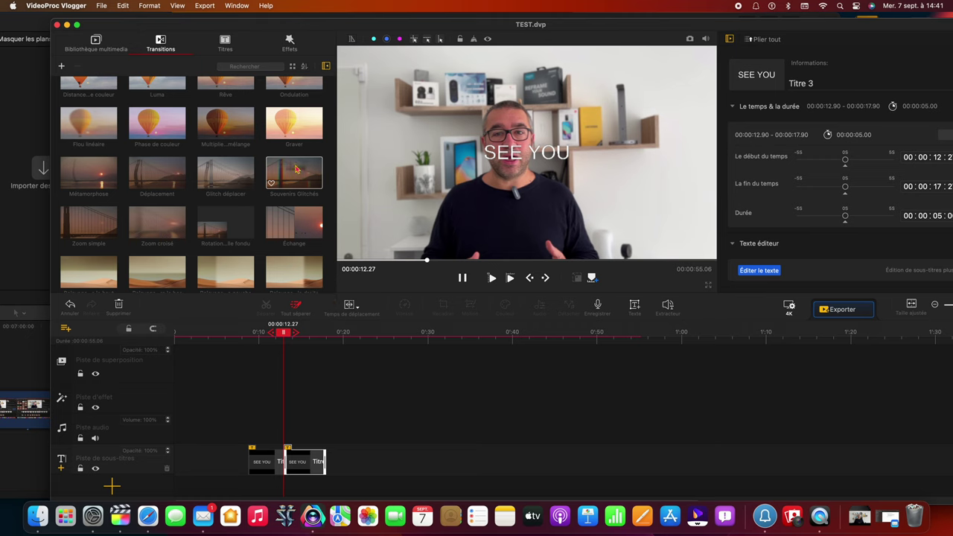
pyautogui.moveTo(327, 245); pyautogui.dragTo(379, 417)
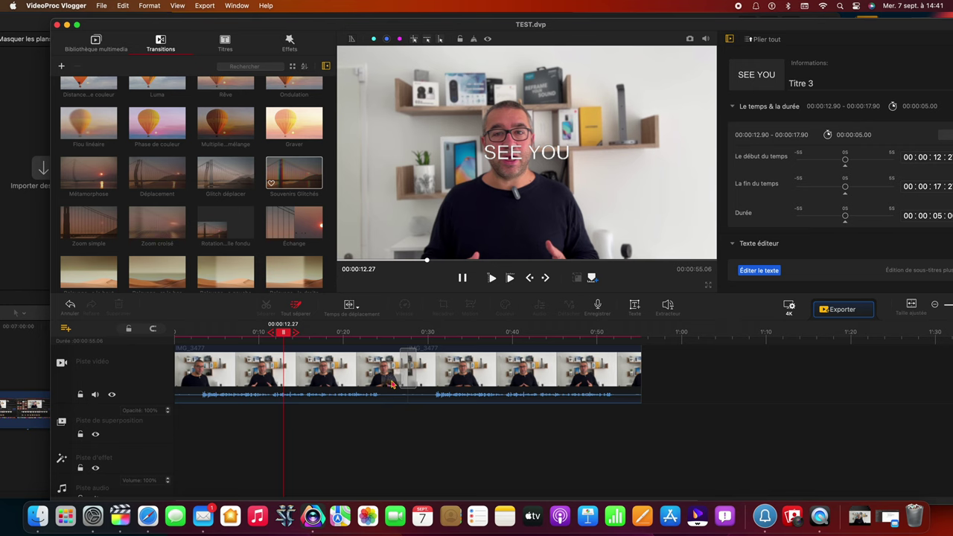
pyautogui.moveTo(392, 383); pyautogui.dragTo(393, 383)
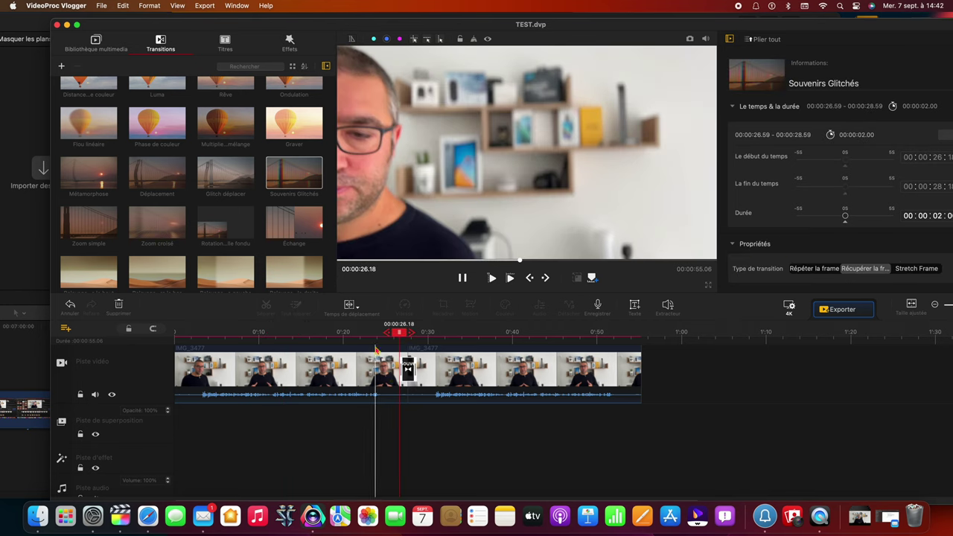
pyautogui.click(375, 349)
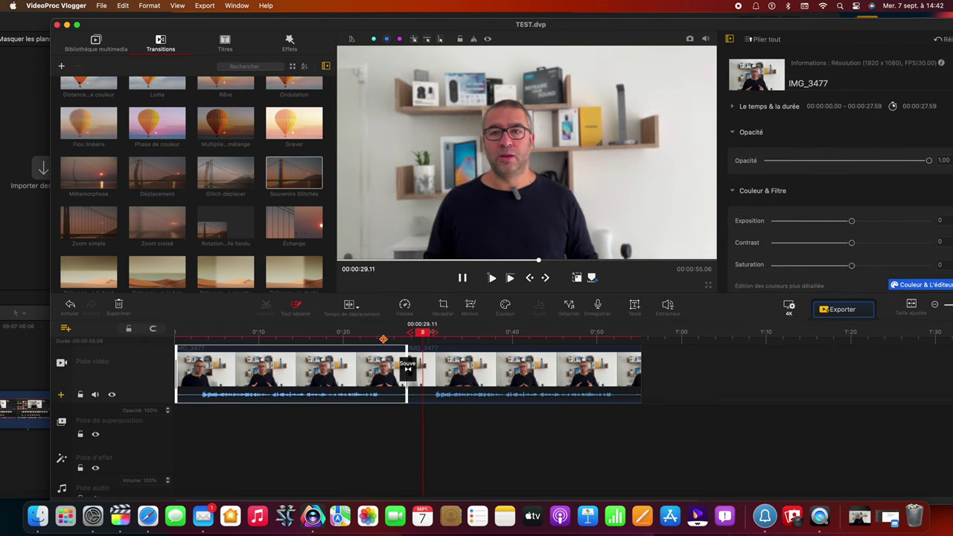
# Try the Rétrécissement transition at the cut between the two IMG_3477 clips and preview it
pyautogui.scroll(-5, 153, 236)
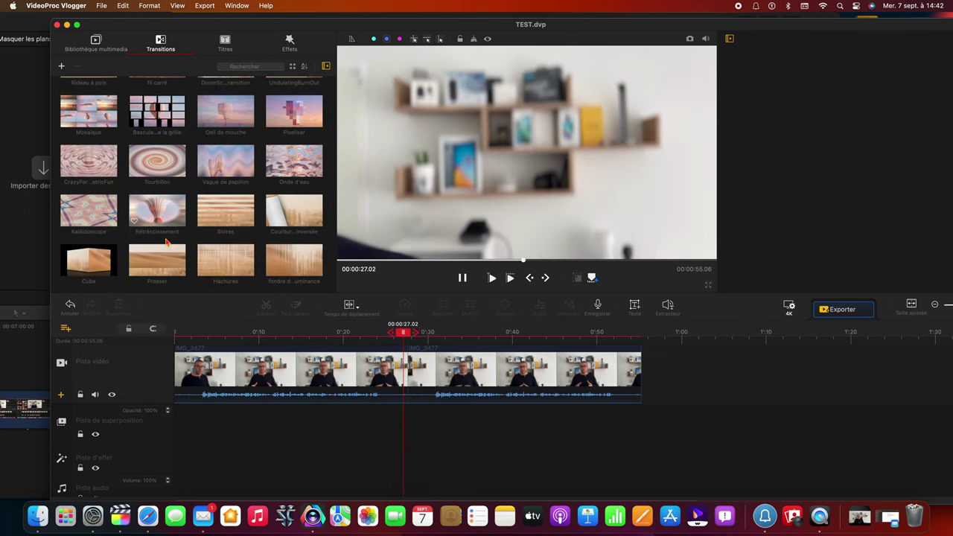
pyautogui.moveTo(169, 240); pyautogui.dragTo(405, 372)
pyautogui.click(370, 331)
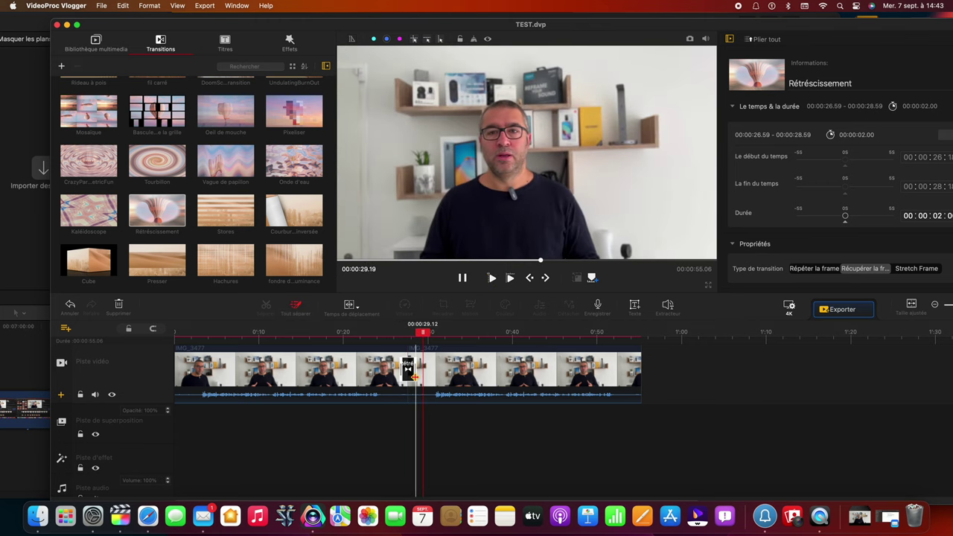
# Put the Rêve transition between the two IMG_3477 clips and play it back from about 24 seconds
pyautogui.click(300, 220)
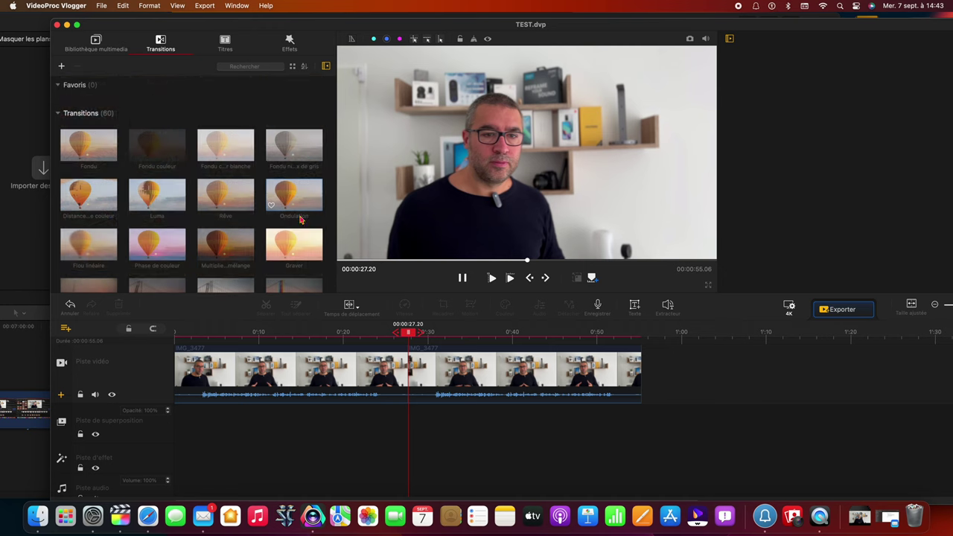
pyautogui.moveTo(219, 196); pyautogui.dragTo(406, 380)
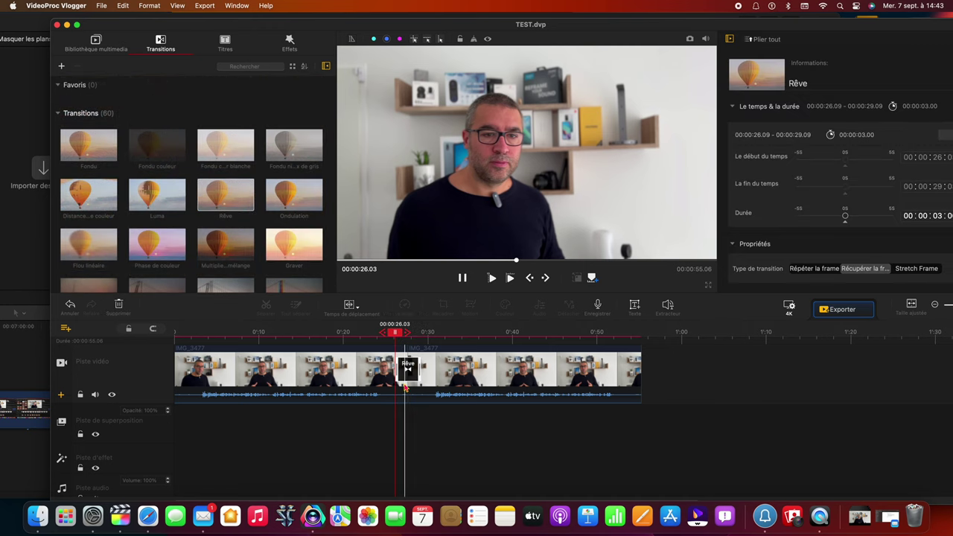
pyautogui.click(380, 339)
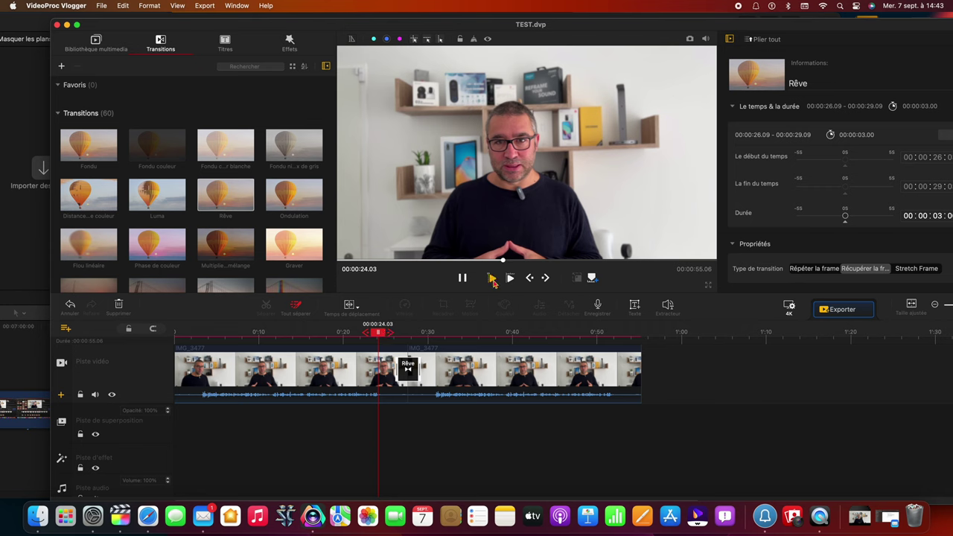
pyautogui.click(493, 279)
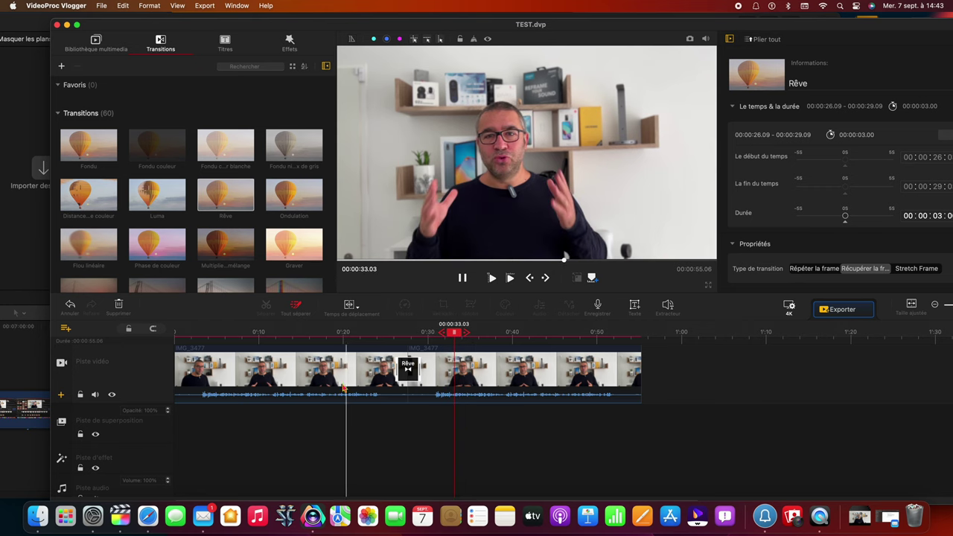
# Move the second IMG_3477 clip onto the overlay track at about 10 seconds and set the playhead within the overlap
pyautogui.click(478, 368)
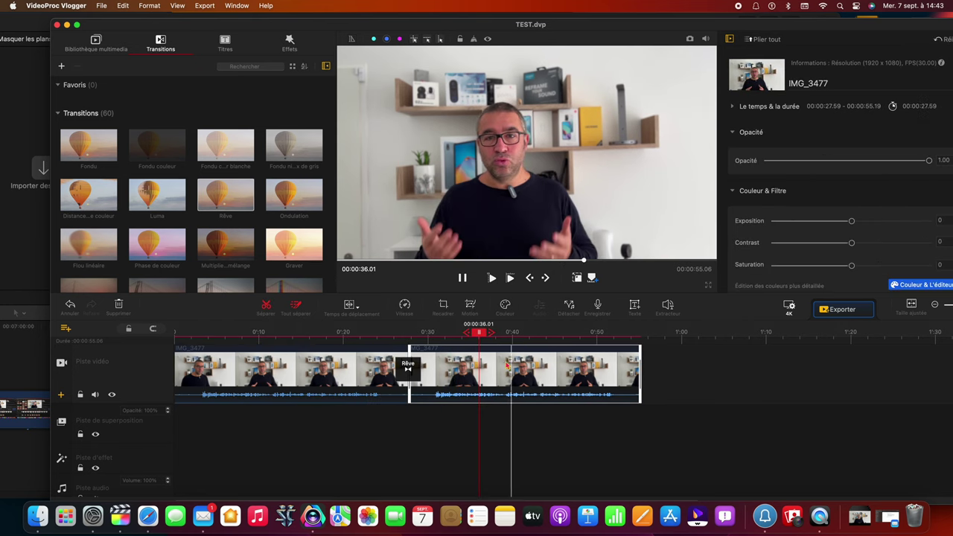
pyautogui.moveTo(506, 364); pyautogui.dragTo(360, 426)
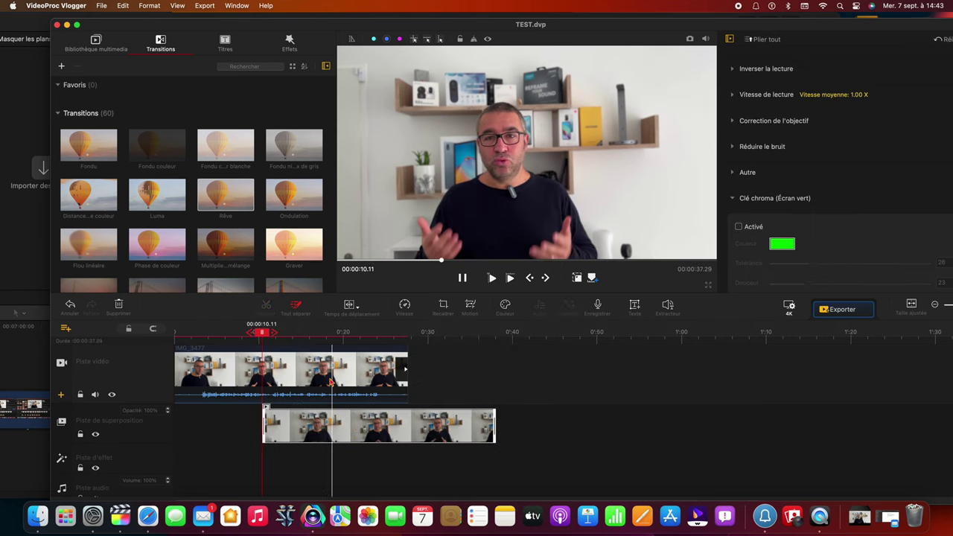
pyautogui.click(321, 333)
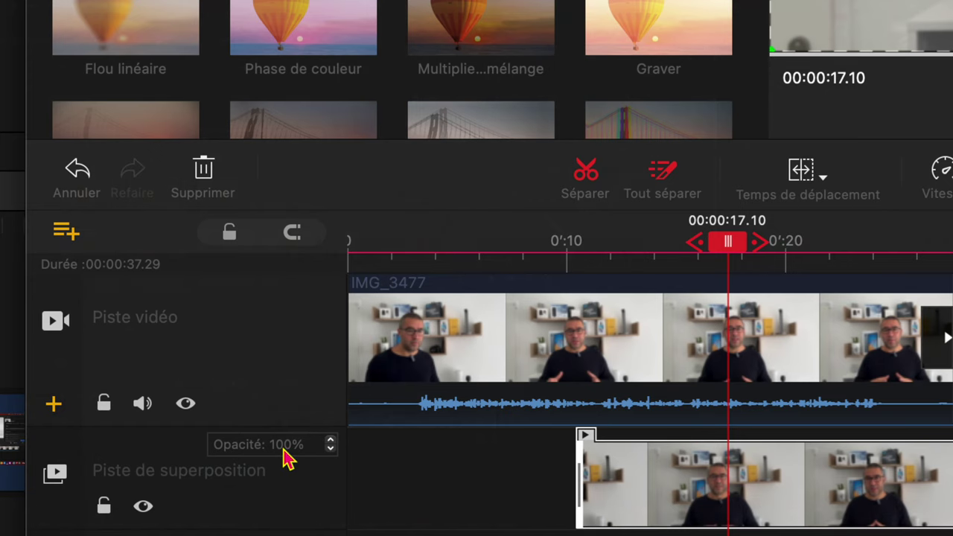
# Set the overlay track's opacity to 54% and check the blended picture at about 11 seconds
pyautogui.click(151, 413)
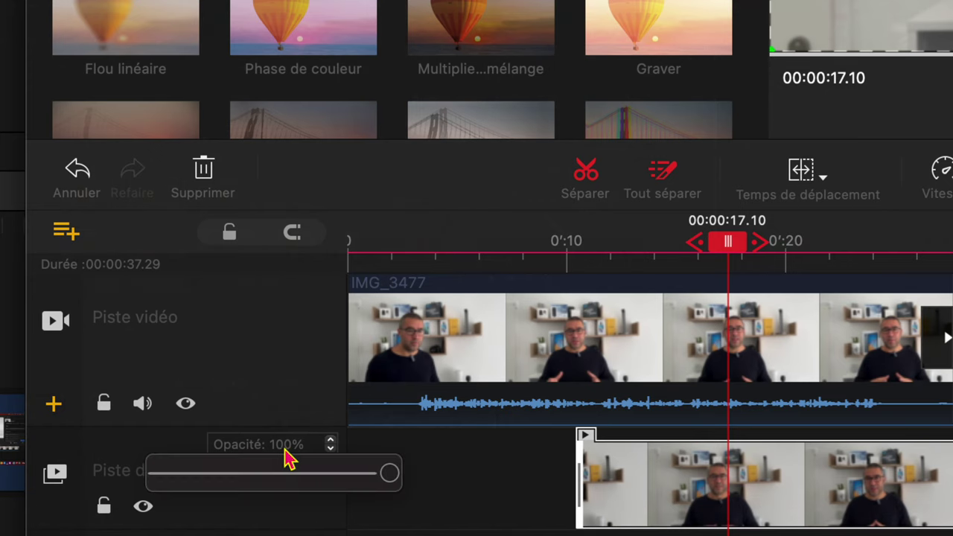
pyautogui.moveTo(285, 469); pyautogui.dragTo(251, 468)
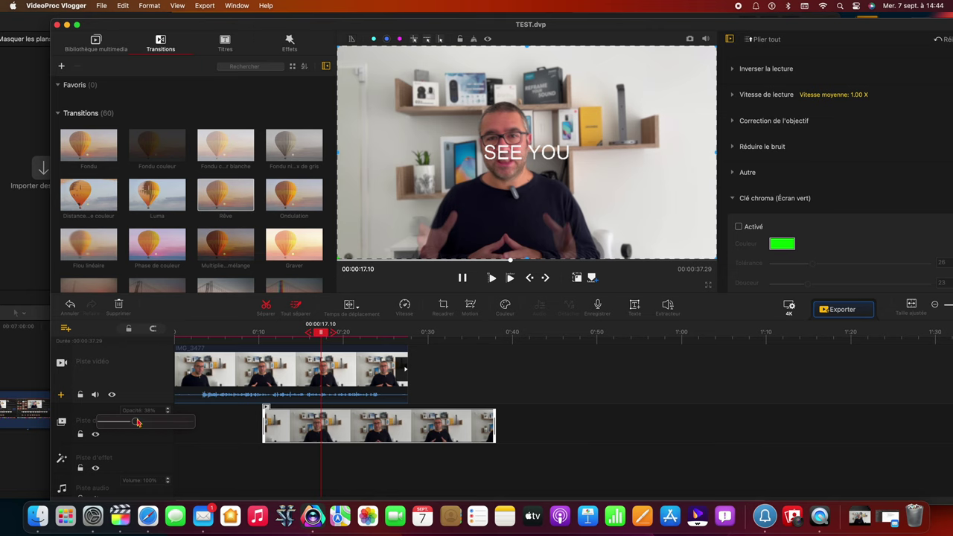
pyautogui.moveTo(136, 422); pyautogui.dragTo(149, 444)
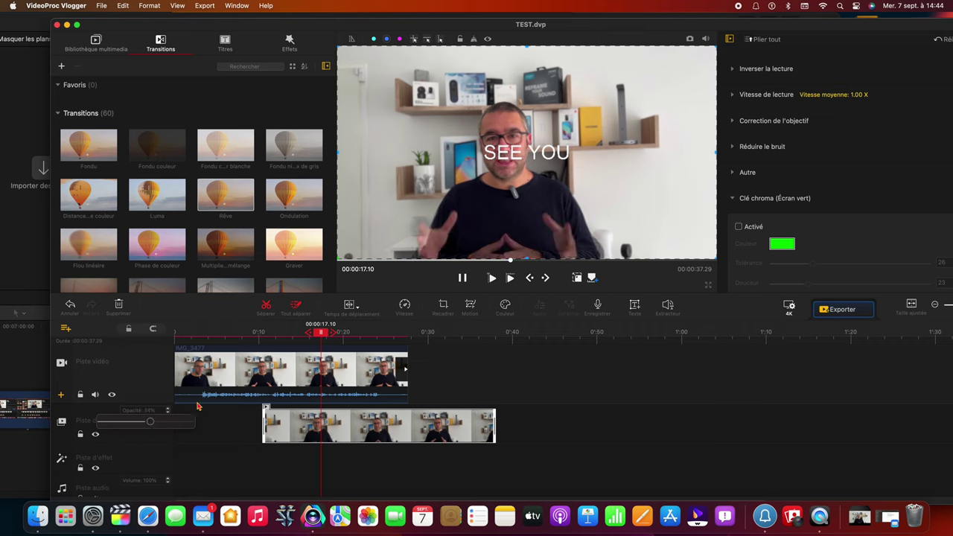
pyautogui.click(271, 330)
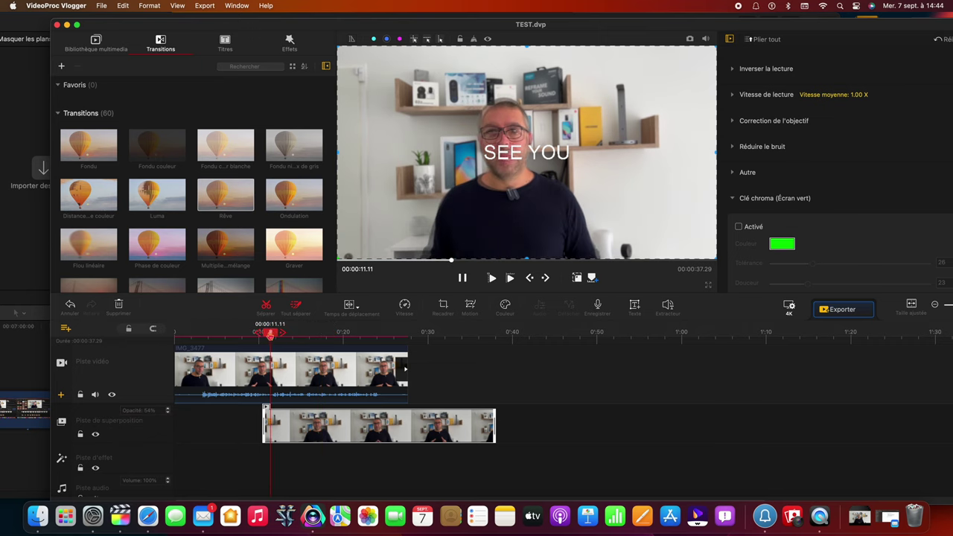
pyautogui.moveTo(271, 338); pyautogui.dragTo(270, 336)
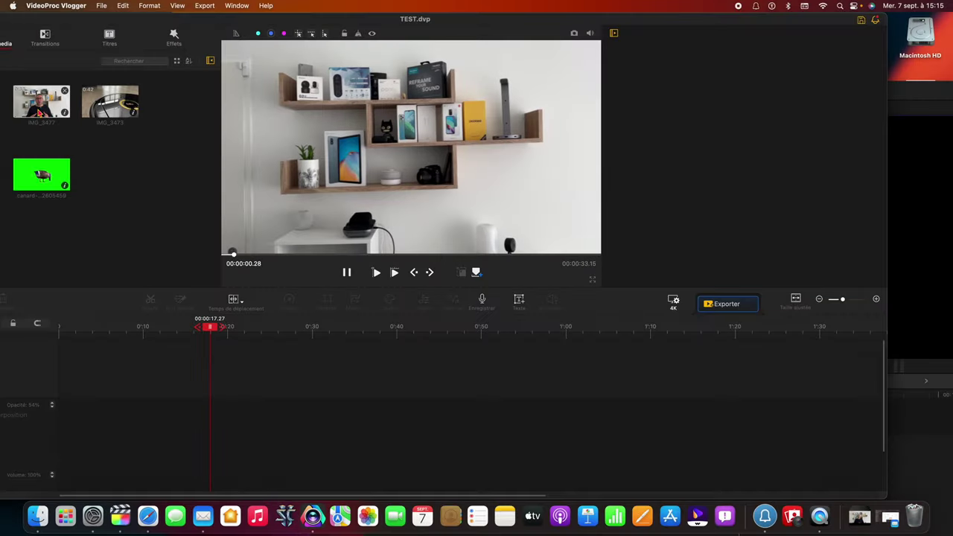
# Place IMG_3477 at the start of the video track and the green-screen duck photo on the overlay track at about 14 seconds
pyautogui.moveTo(39, 111); pyautogui.dragTo(197, 395)
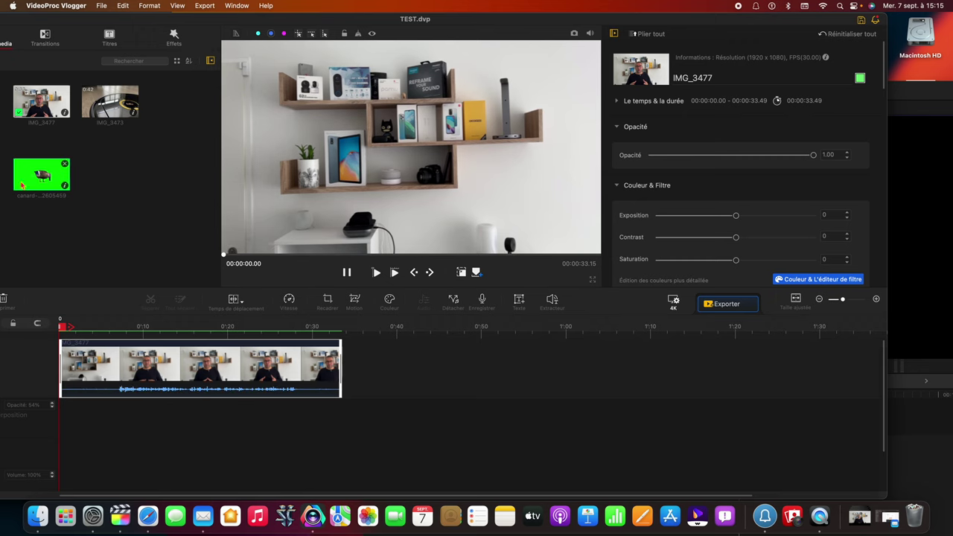
pyautogui.moveTo(41, 175); pyautogui.dragTo(379, 421)
# Enable the green-screen chroma key on the duck overlay clip
pyautogui.click(279, 426)
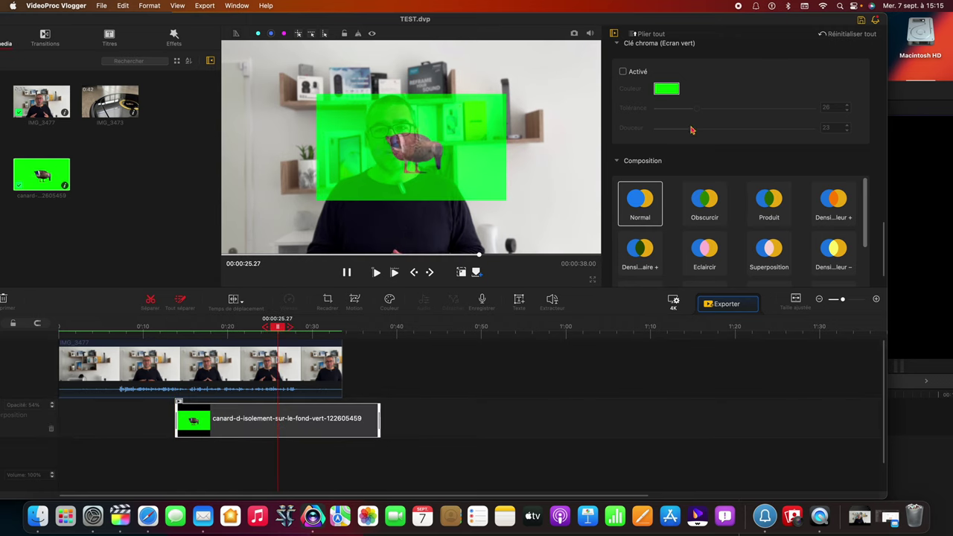
pyautogui.scroll(3, 618, 119)
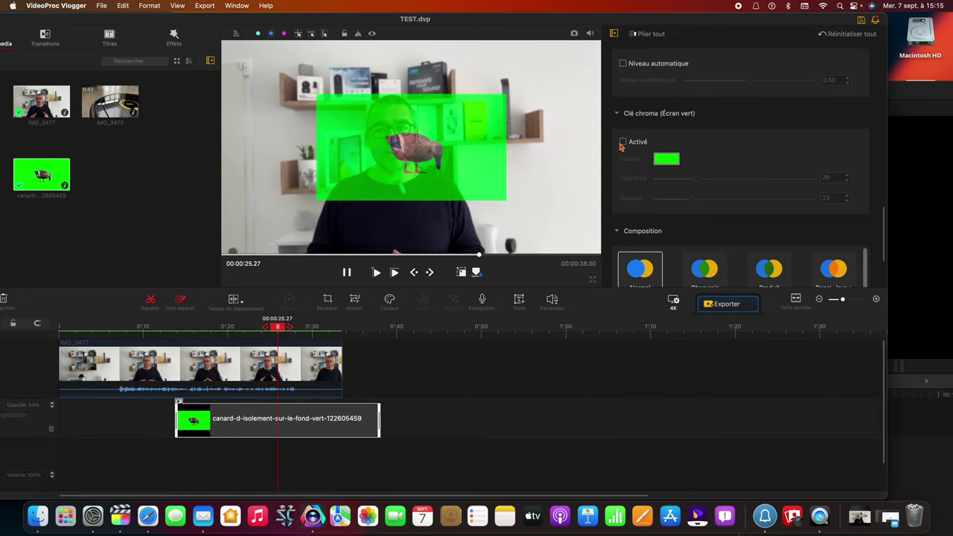
pyautogui.click(622, 143)
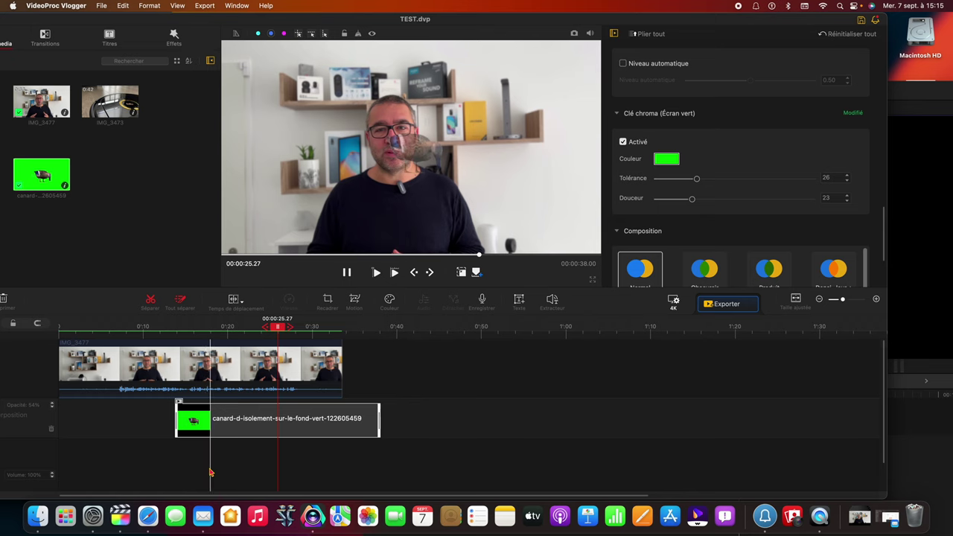
# Delete the SEE YOU titles from the subtitle track, keeping the IMG_3477 clip
pyautogui.click(192, 372)
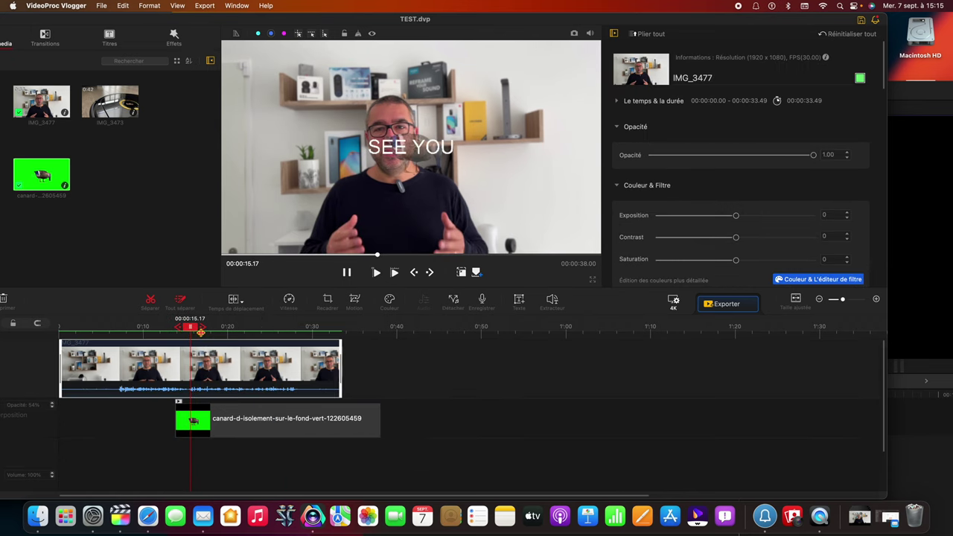
pyautogui.press('Delete')
pyautogui.click(171, 454)
pyautogui.press('Delete')
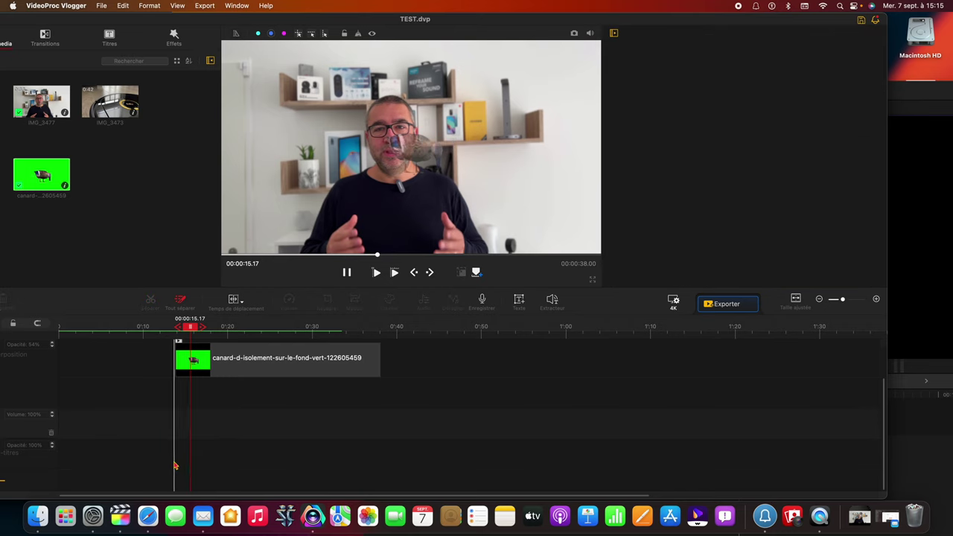
pyautogui.press('super+z')
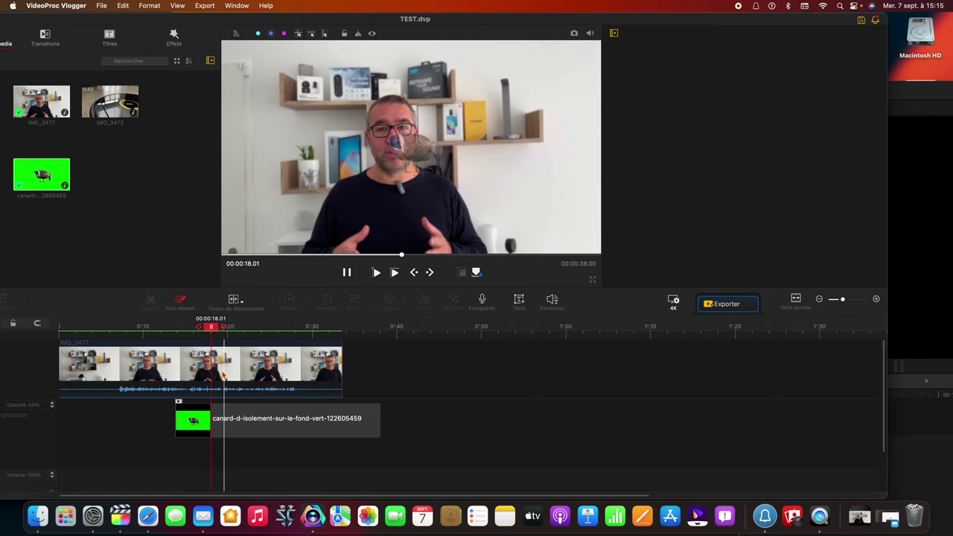
# Set the duck overlay's chroma key tolerance to 0 and softness to 22, and show the clip on its own
pyautogui.click(206, 417)
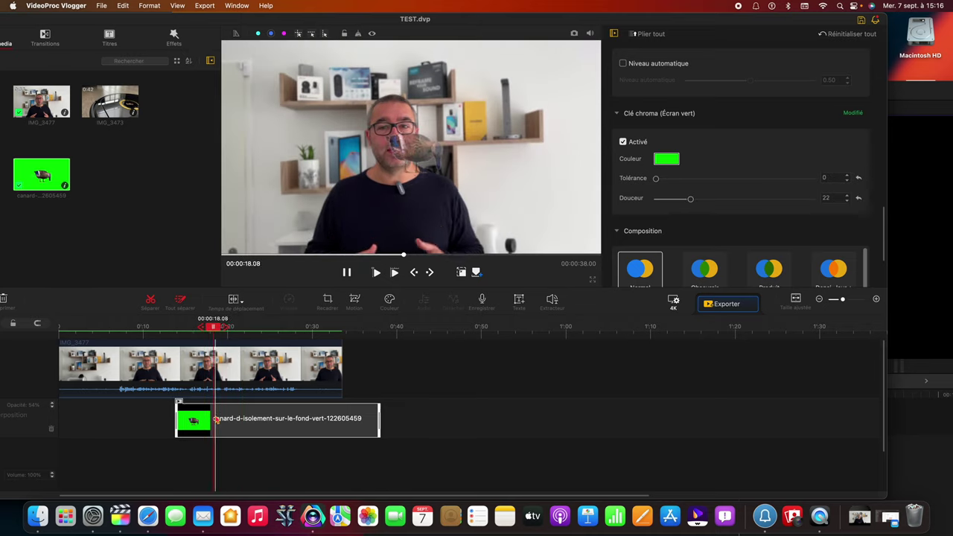
pyautogui.click(199, 419)
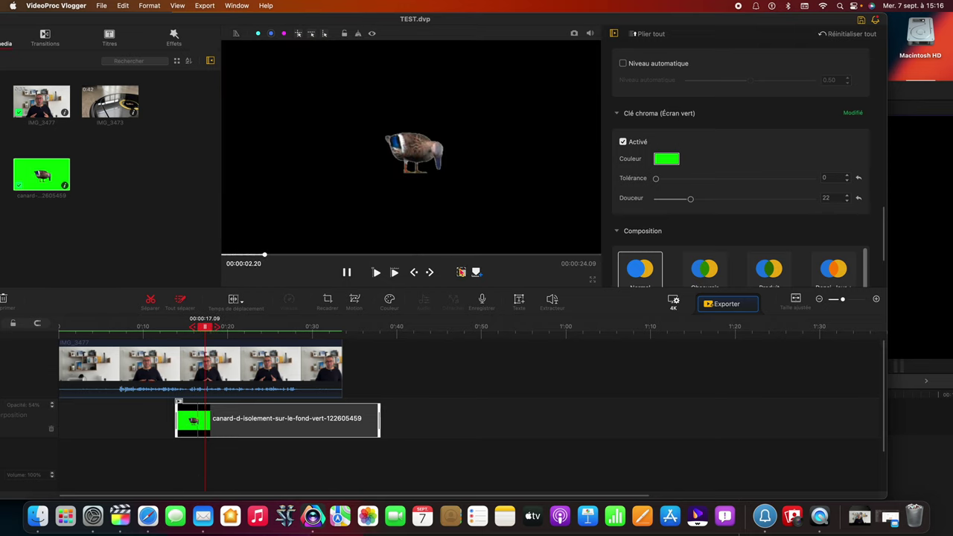
# Enlarge the duck overlay to nearly twice its size and move it toward the lower right of the frame
pyautogui.moveTo(363, 137); pyautogui.dragTo(437, 160)
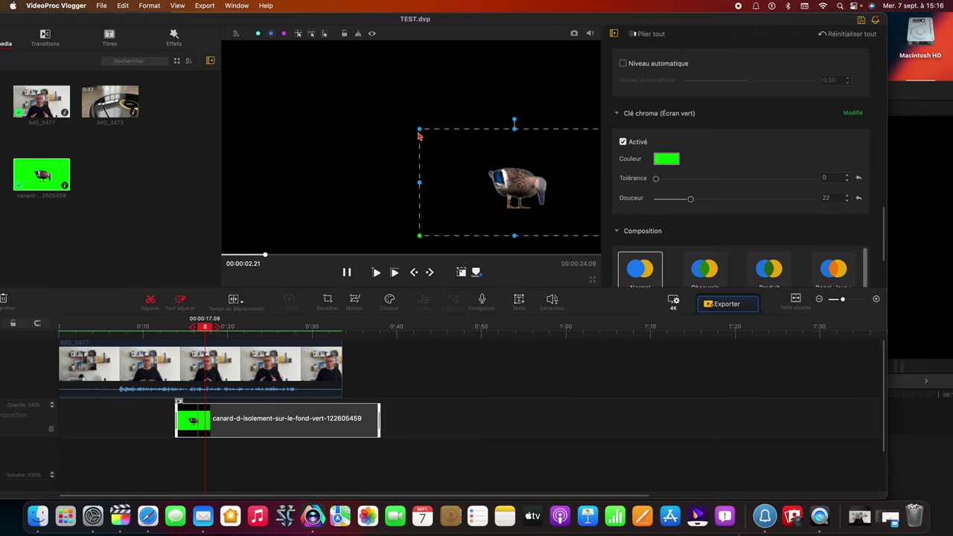
pyautogui.moveTo(418, 128); pyautogui.dragTo(263, 52)
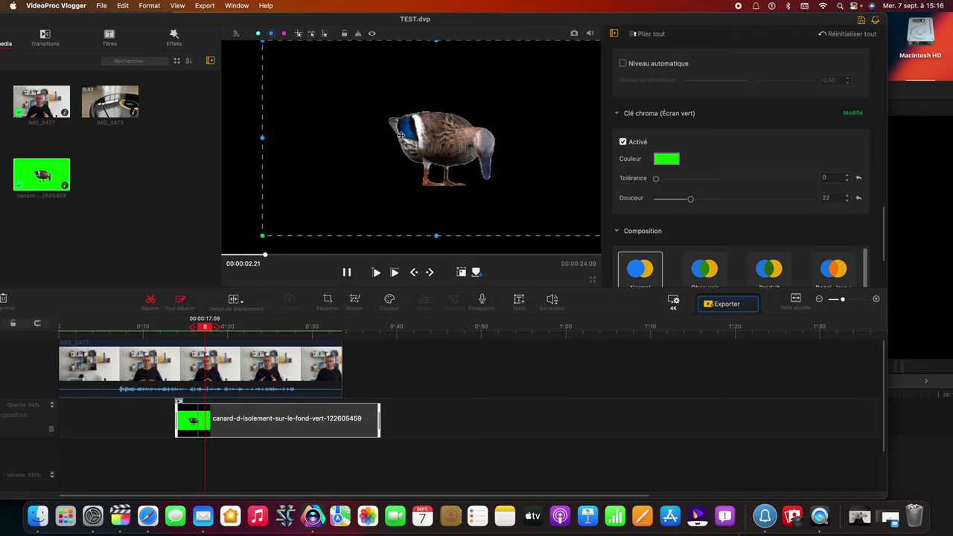
pyautogui.moveTo(396, 141); pyautogui.dragTo(464, 168)
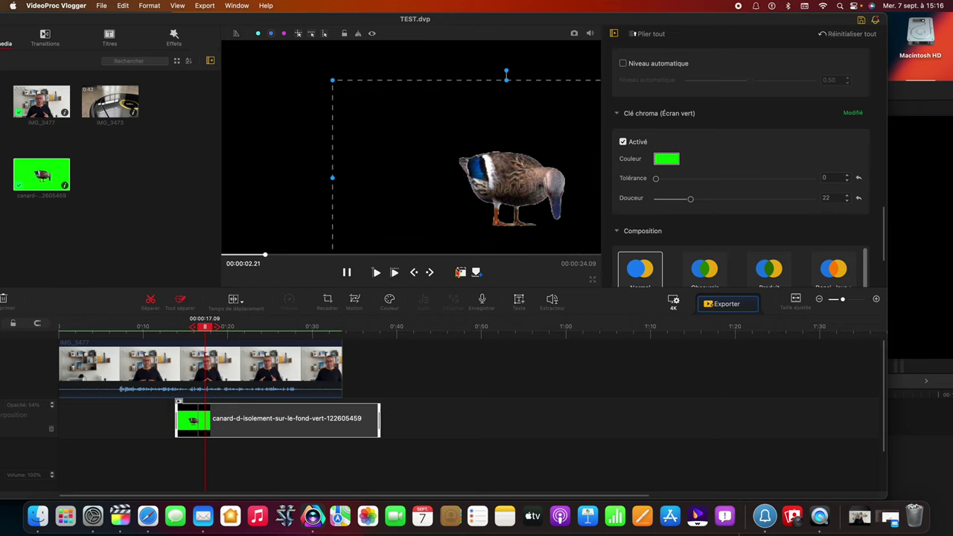
pyautogui.click(189, 329)
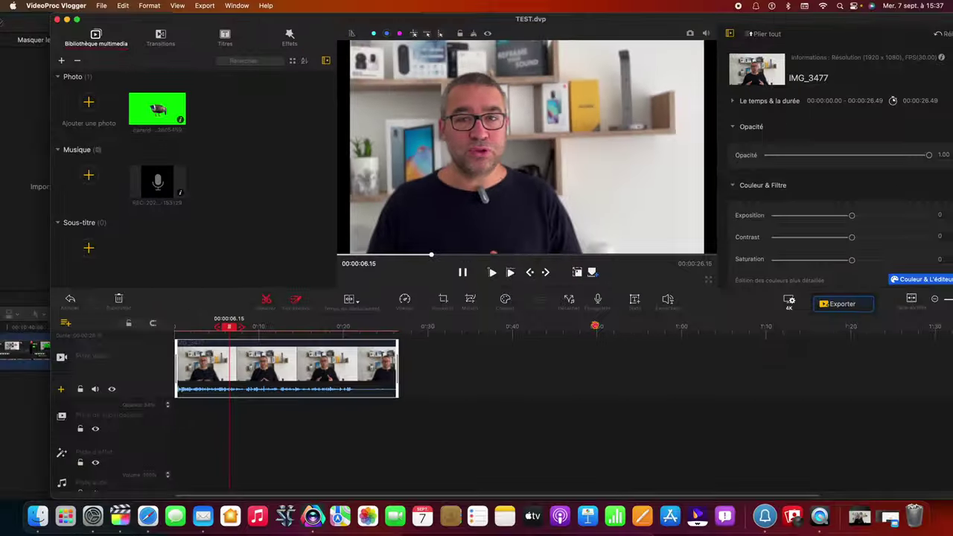
# Try splitting the IMG_3477 clip at about 6.66 seconds, and undo the split
pyautogui.click(231, 336)
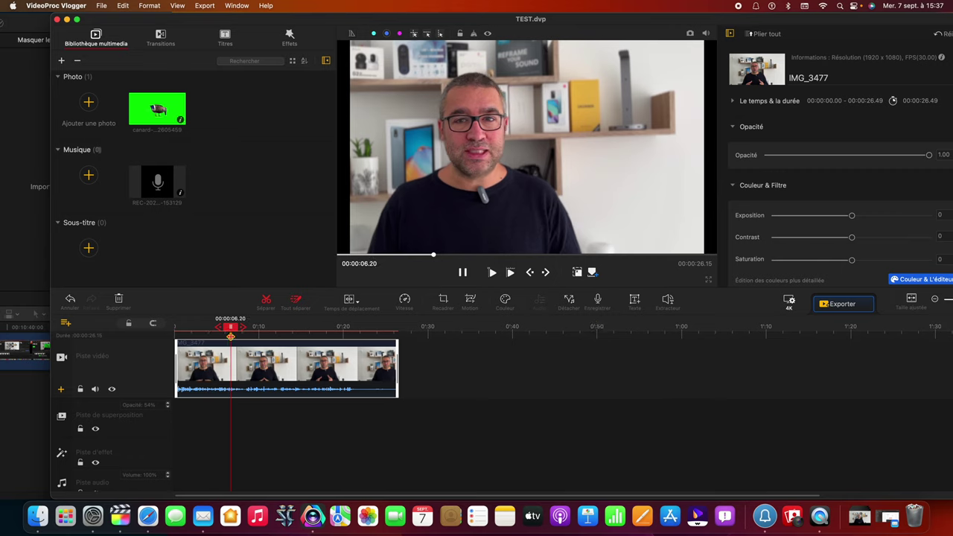
pyautogui.rightClick(242, 370)
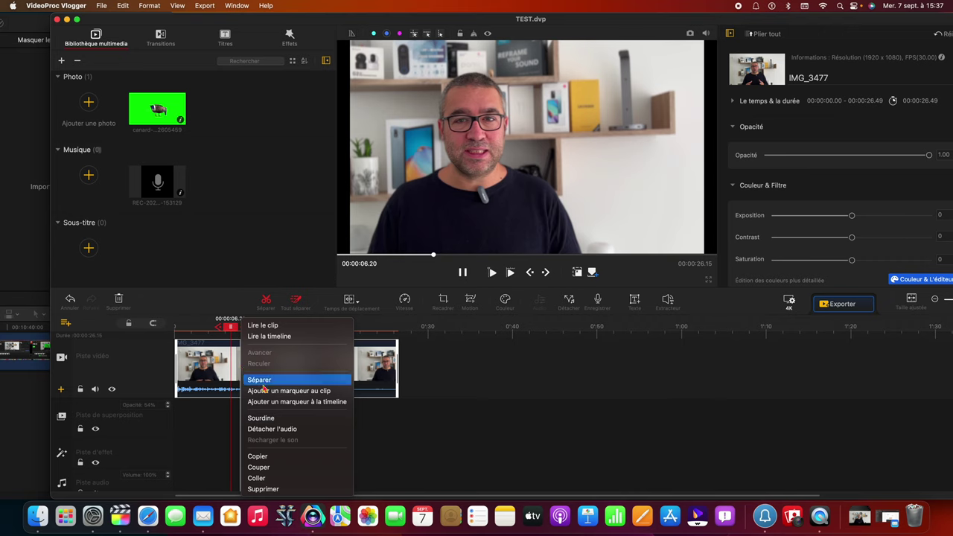
pyautogui.click(264, 380)
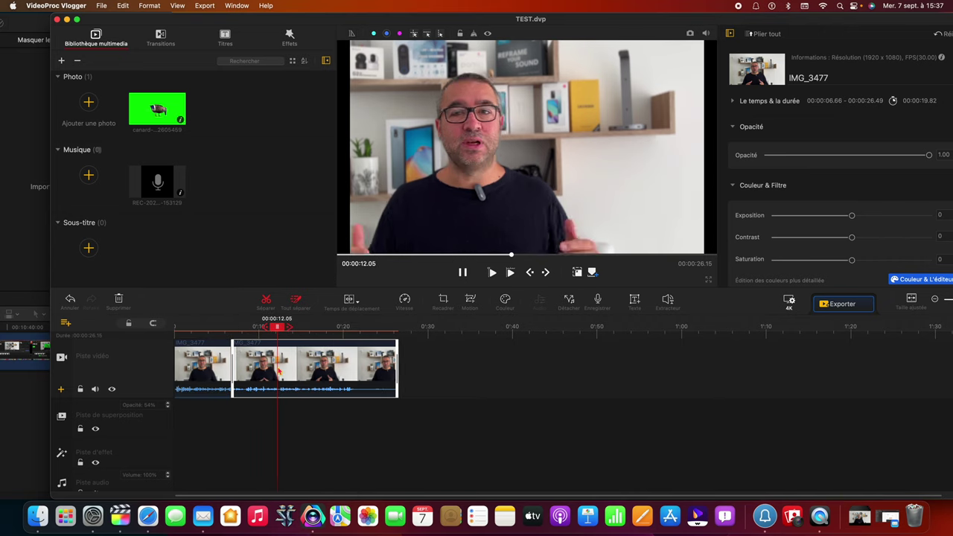
pyautogui.press('super+z')
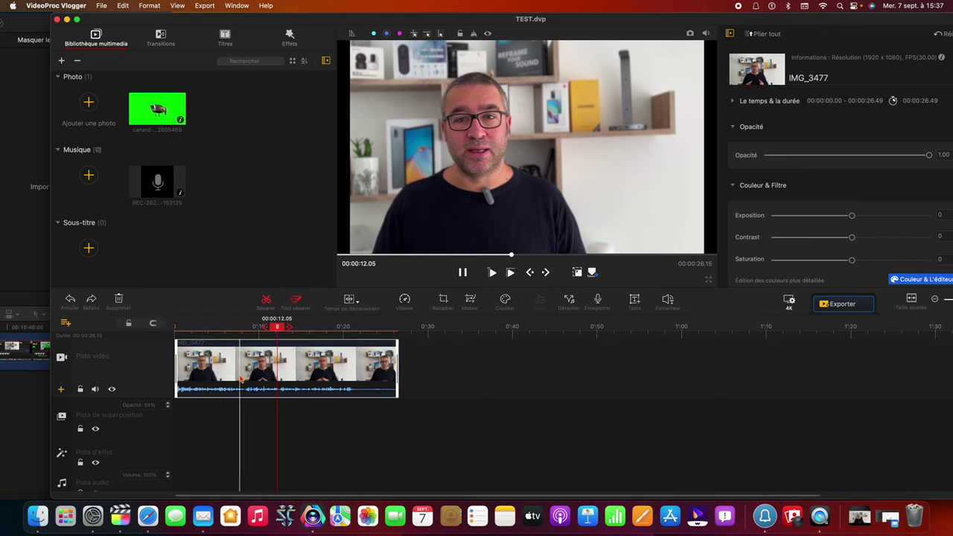
# Open the crop editor for the IMG_3477 clip and try the aspect ratios 9:16, 5.8'', 3:5, 3:4, 2.35:1, 1.85:1 and 16:9
pyautogui.click(235, 380)
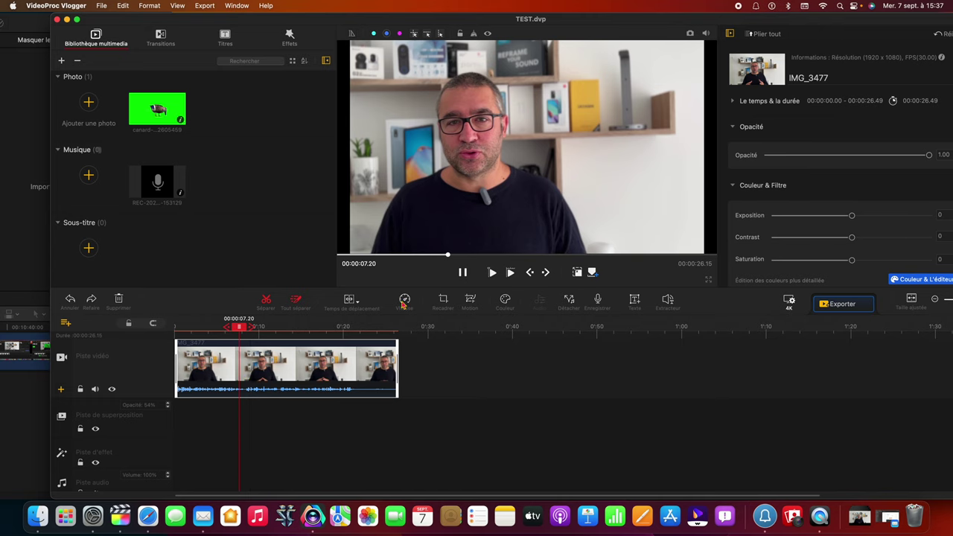
pyautogui.click(447, 305)
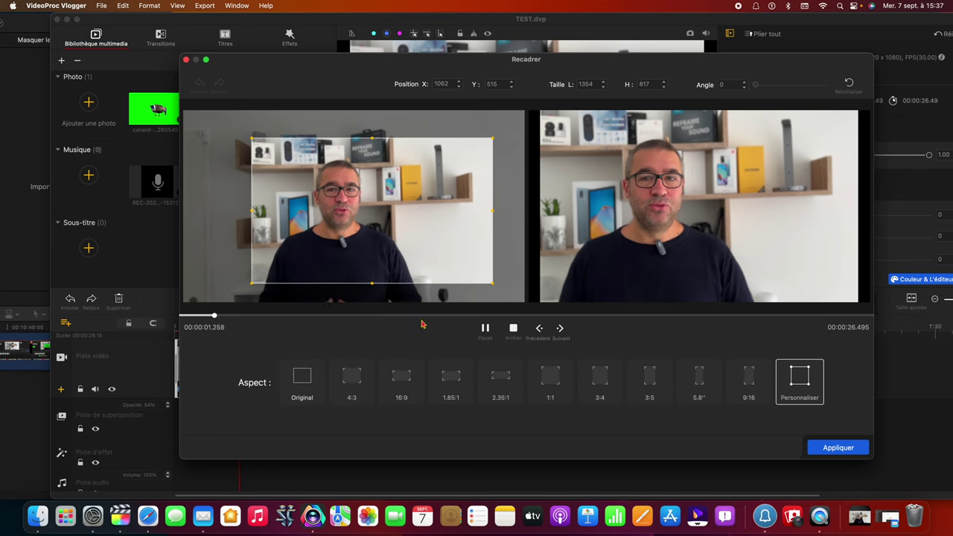
pyautogui.press('space')
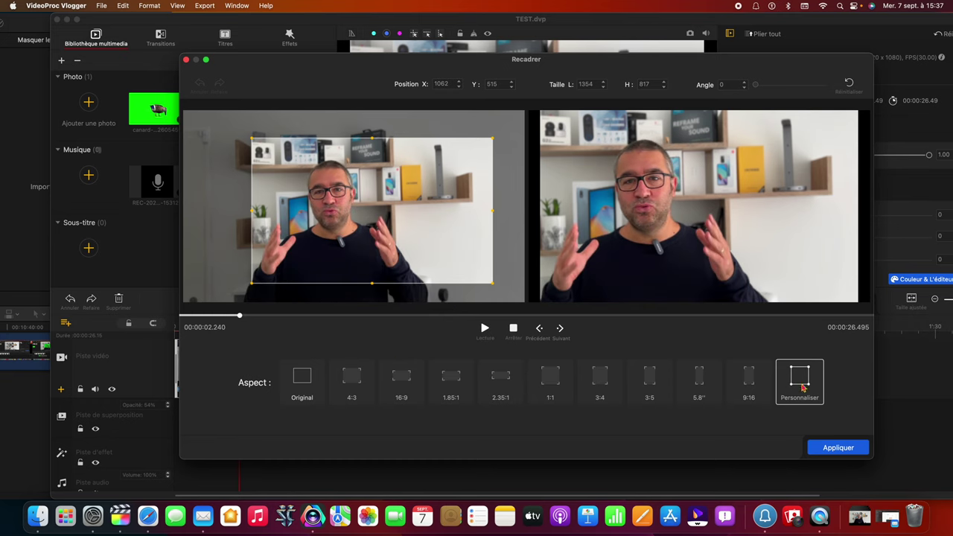
pyautogui.click(746, 385)
pyautogui.click(688, 387)
pyautogui.click(644, 387)
pyautogui.click(592, 387)
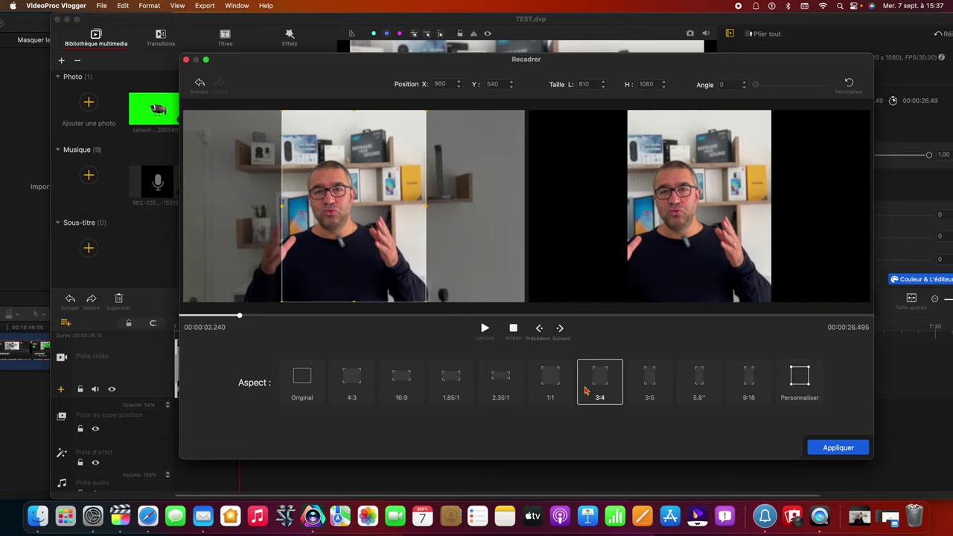
pyautogui.click(492, 387)
pyautogui.click(451, 385)
pyautogui.click(401, 384)
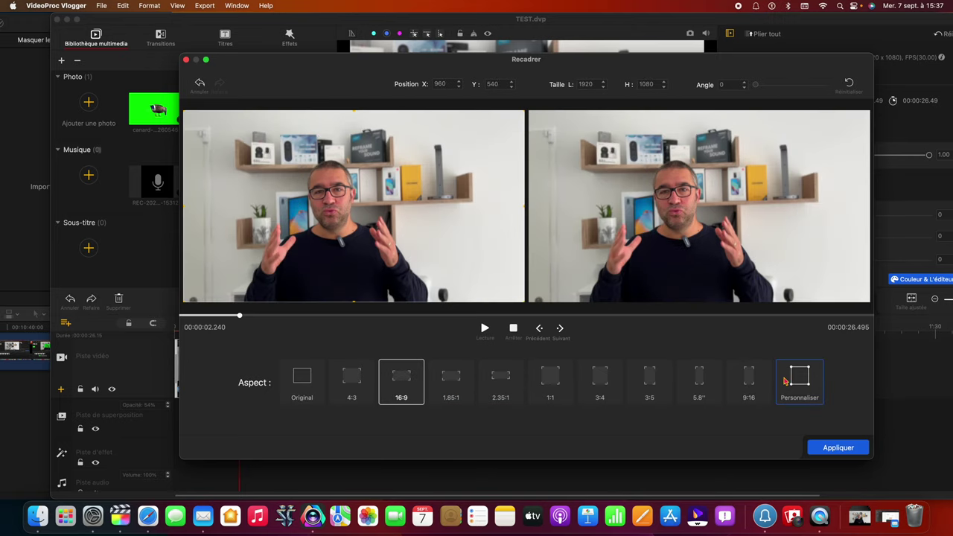
# Try a custom crop frame of about 1321 × 791 on the clip and leave the crop editor without applying it
pyautogui.click(792, 382)
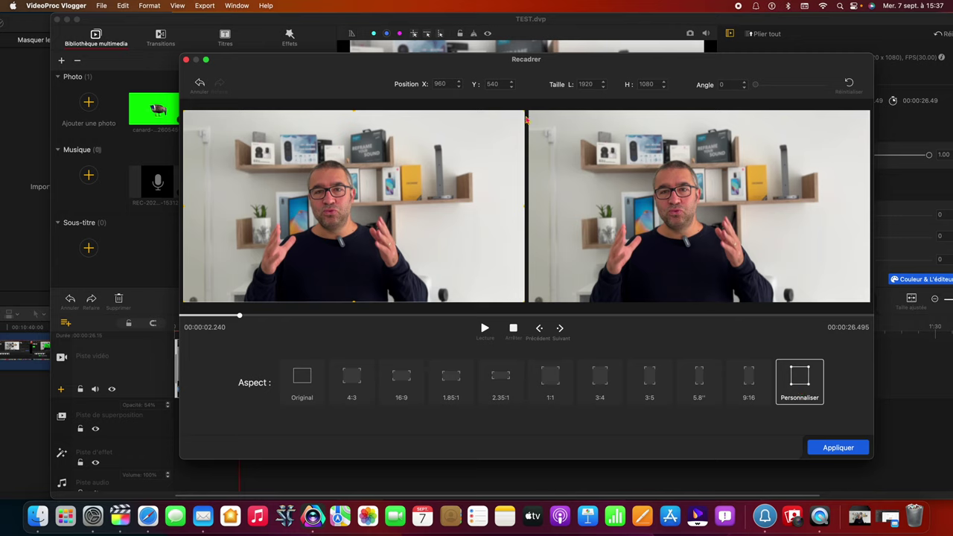
pyautogui.moveTo(519, 112); pyautogui.dragTo(474, 129)
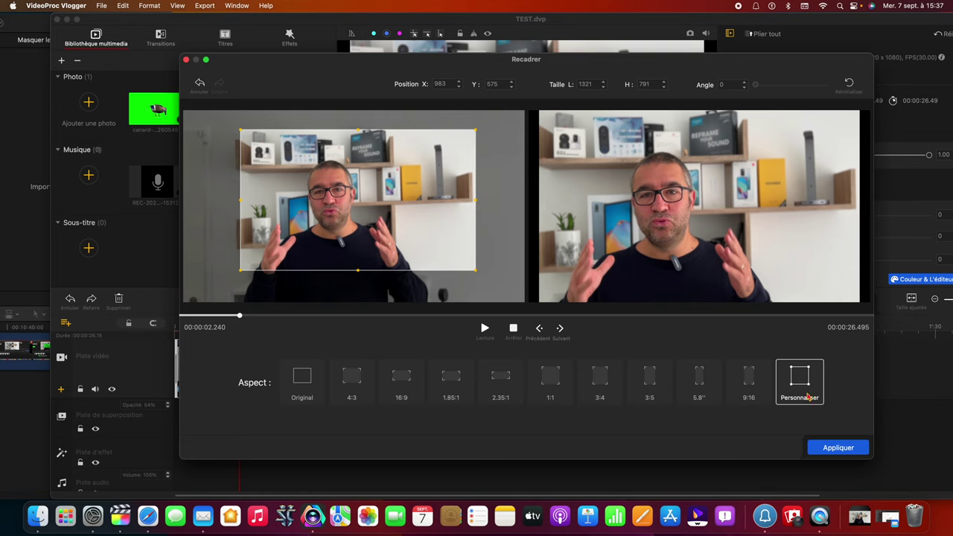
pyautogui.click(187, 62)
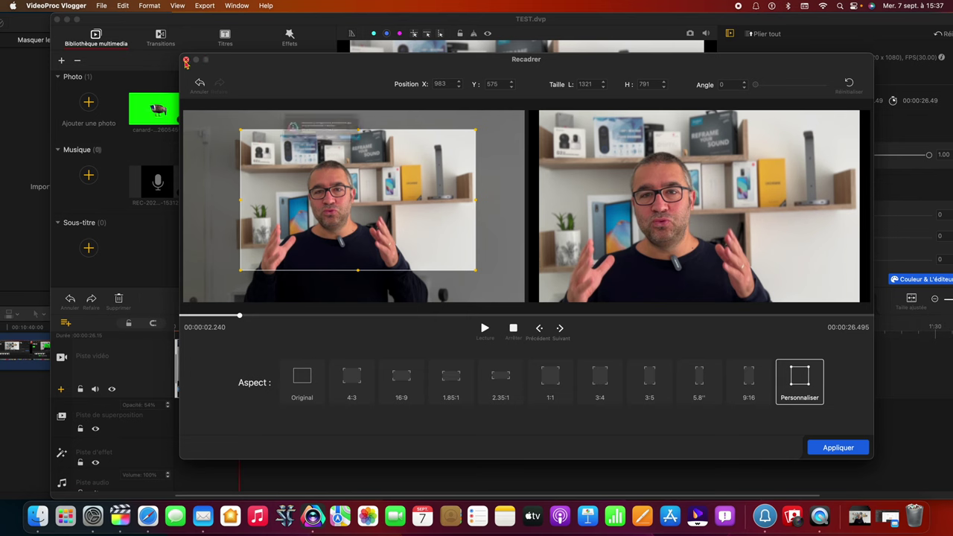
pyautogui.click(279, 157)
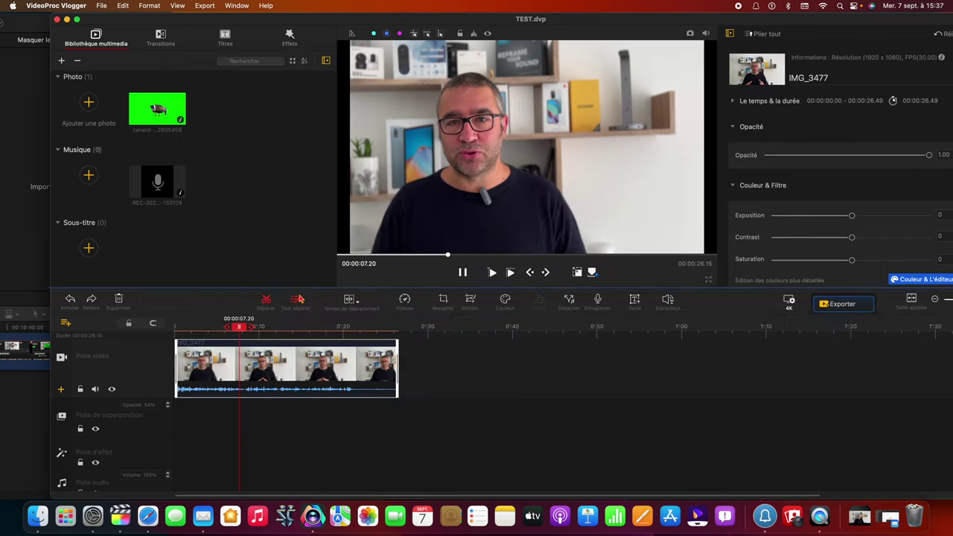
# Open the motion editor for the IMG_3477 clip, look over the rotation presets and play a few seconds of the clip
pyautogui.click(474, 311)
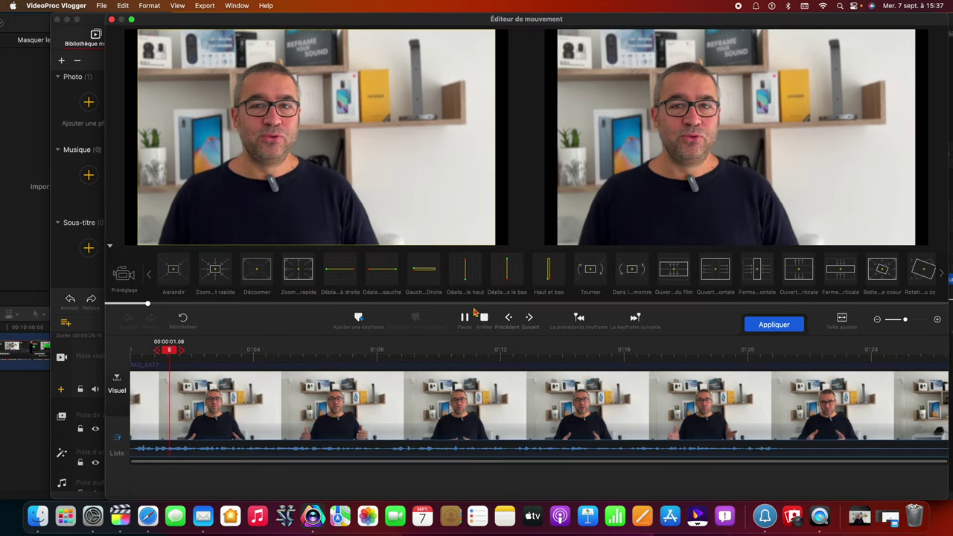
pyautogui.press('space')
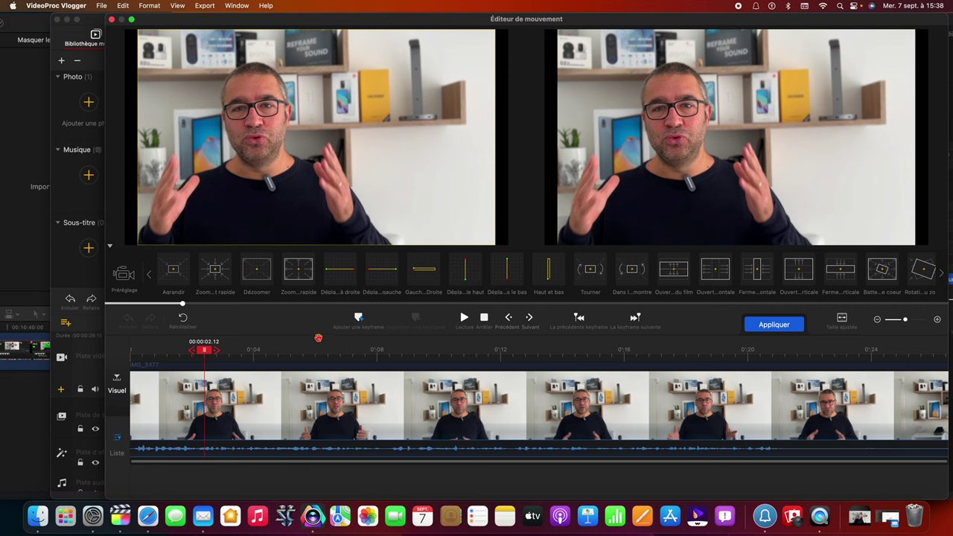
pyautogui.moveTo(604, 295)
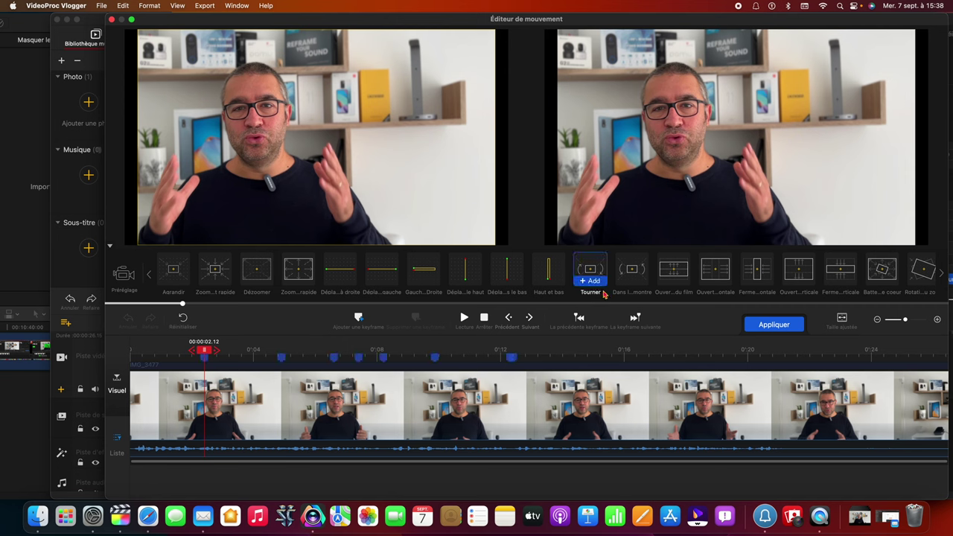
pyautogui.moveTo(635, 295)
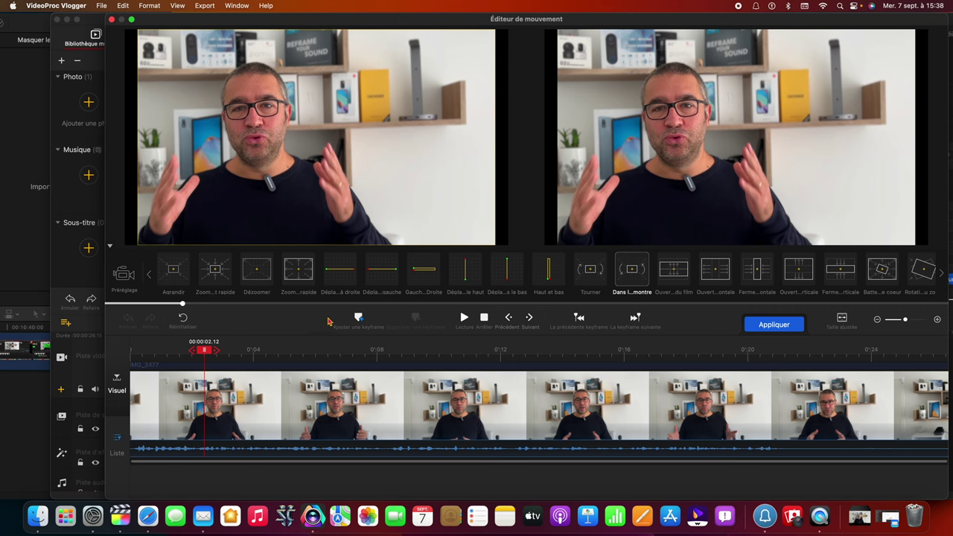
pyautogui.click(462, 318)
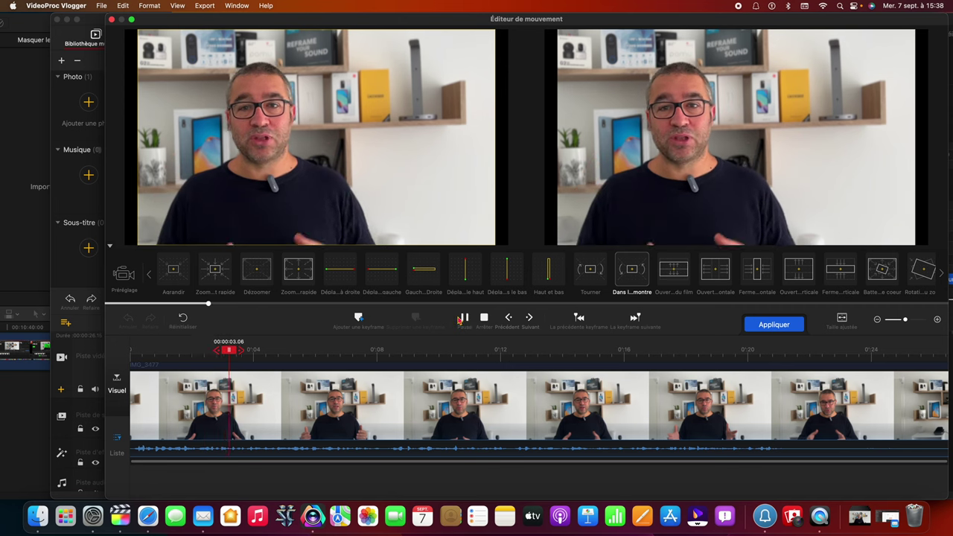
pyautogui.click(461, 318)
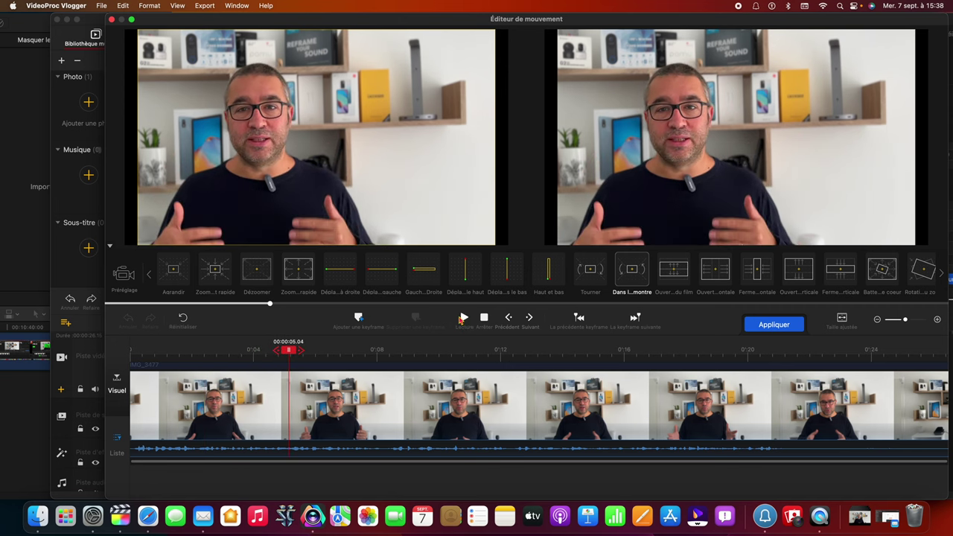
# Add the clockwise rotation motion preset (Dans l...montre) to the clip at about 00:00:06.25
pyautogui.click(343, 360)
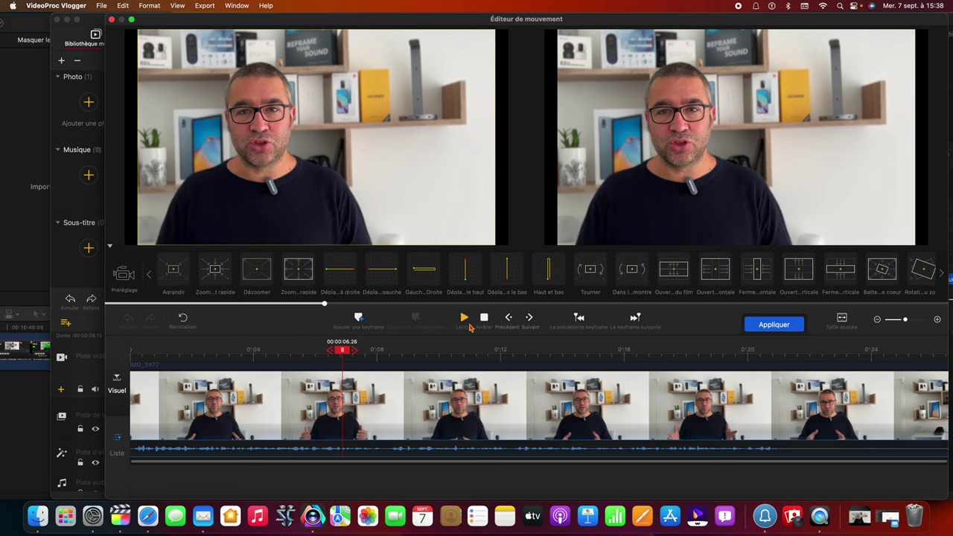
pyautogui.moveTo(575, 279)
pyautogui.moveTo(624, 277)
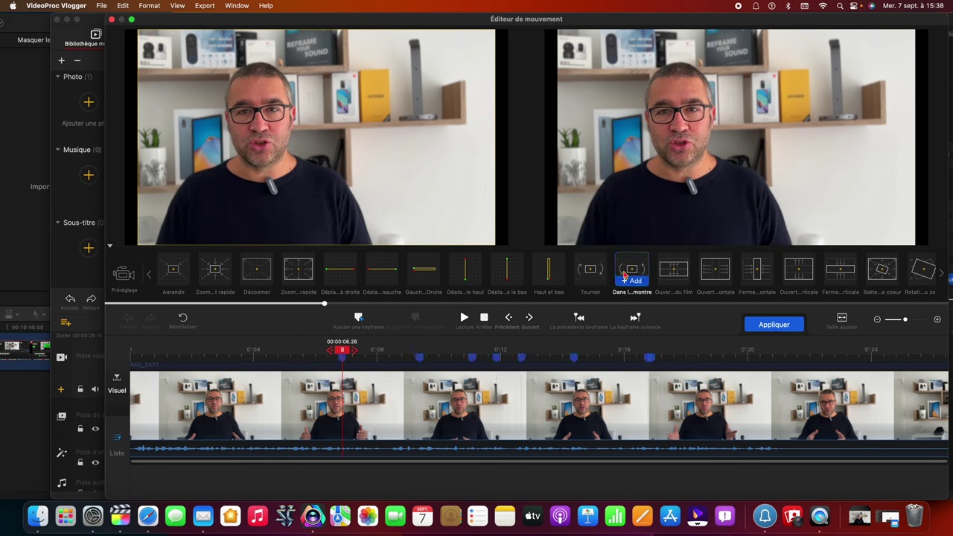
pyautogui.click(629, 280)
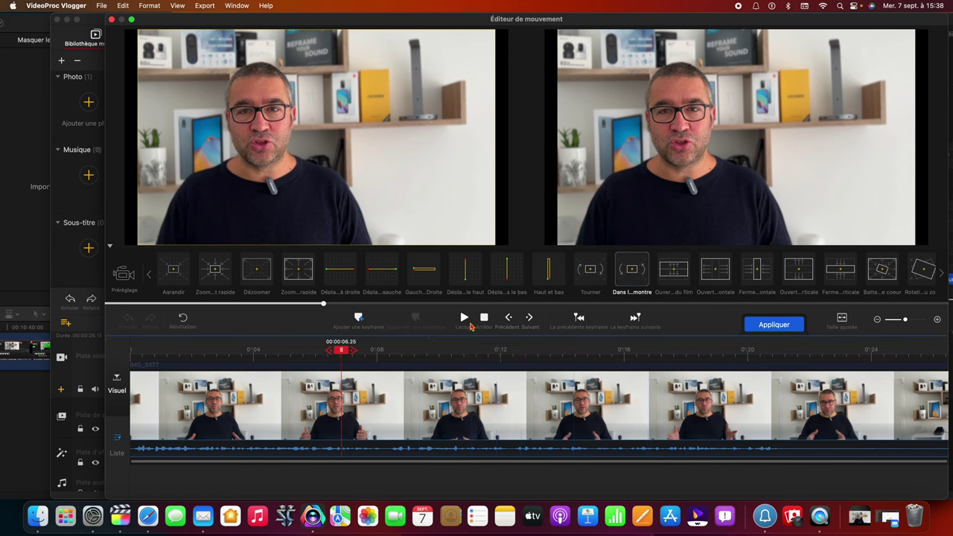
pyautogui.click(625, 281)
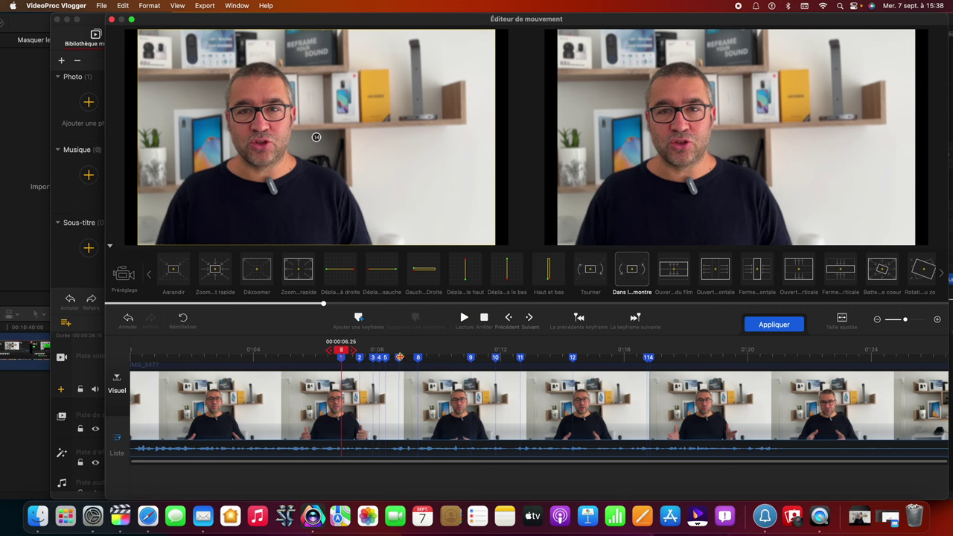
# Play the clip from about 00:00:06.10 to preview the added rotation motion
pyautogui.click(402, 357)
pyautogui.click(325, 350)
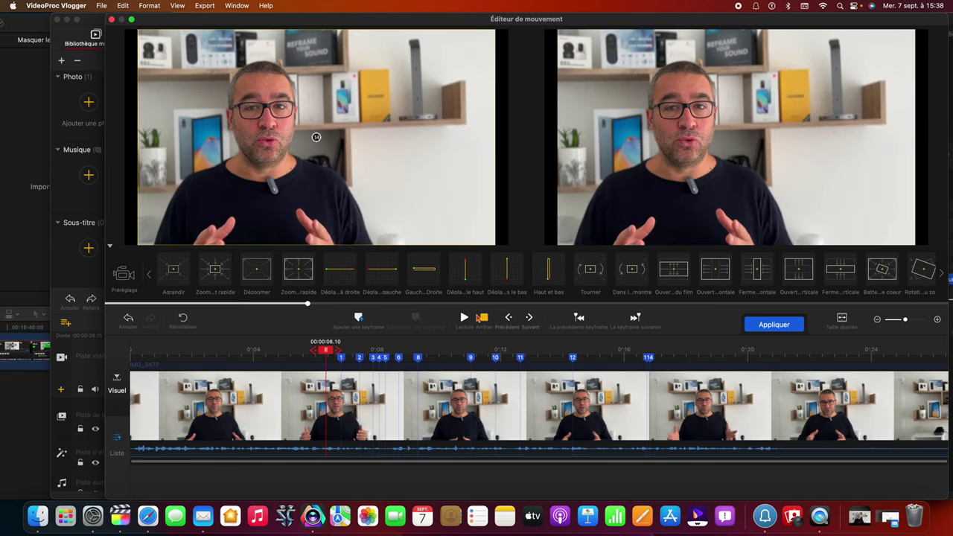
pyautogui.click(466, 319)
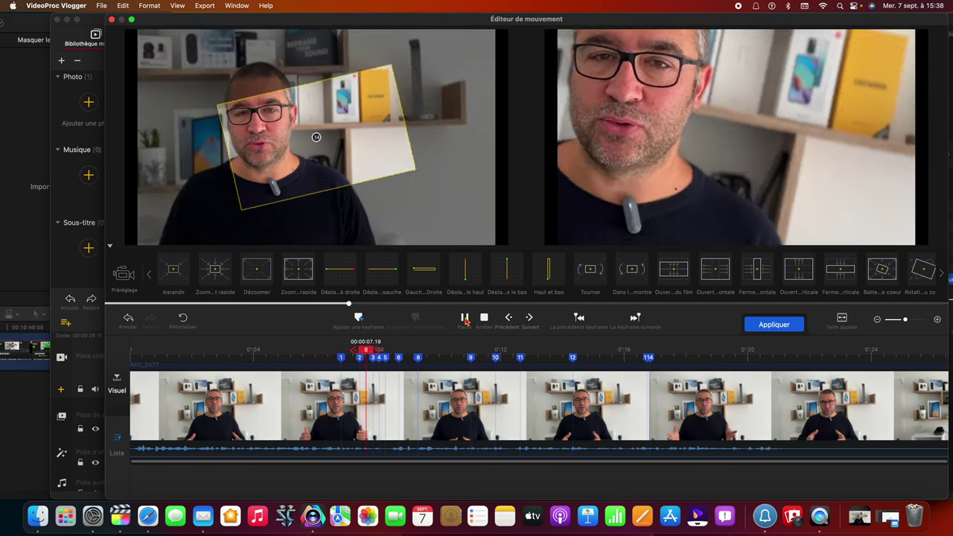